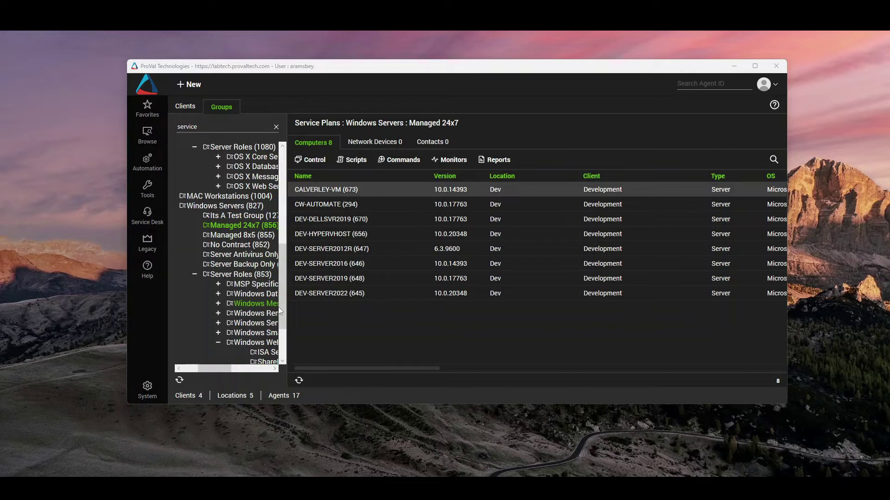
- Open the Managed 24x7 service plan group's settings window
{"action": "double_click", "coordinate": [252, 226]}
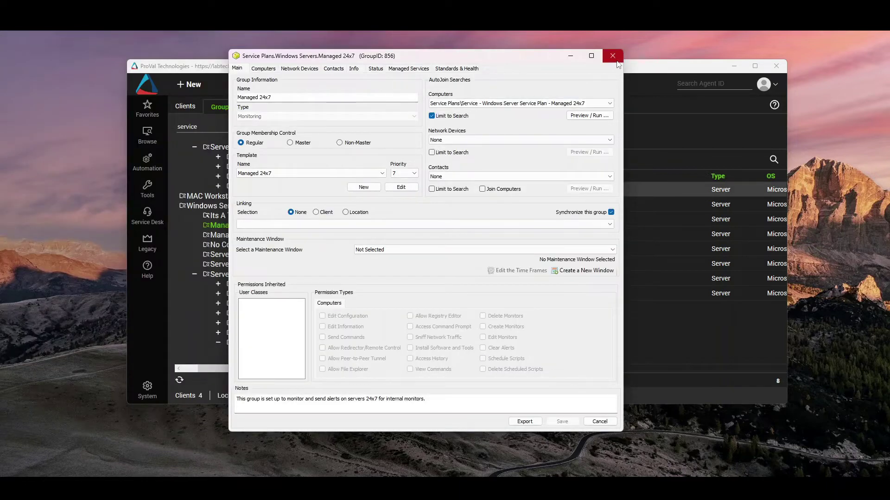
- Go to the Managed 24x7 group's computers section and start adding a remote monitor
{"action": "left_click", "coordinate": [263, 69]}
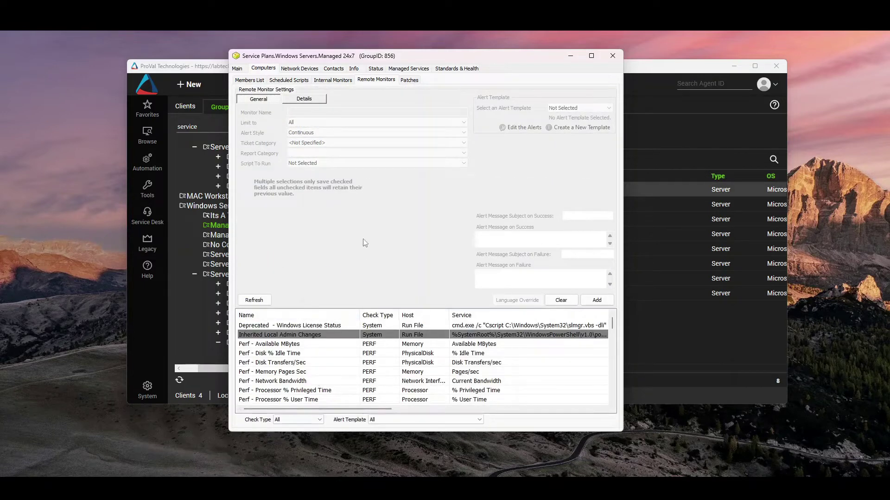
{"action": "left_click", "coordinate": [595, 301]}
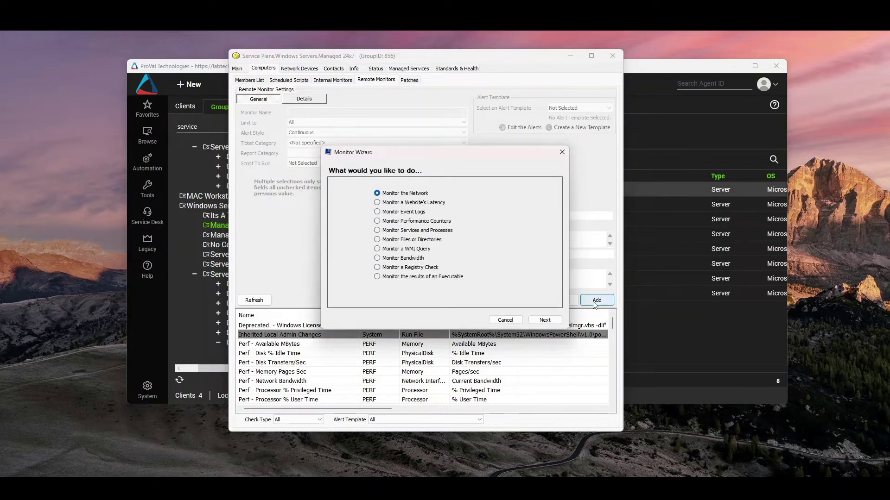
- Choose an executable-results monitor and paste powershell.exe -ExecutionPolicy Bypass -Command "" as the executable
{"action": "left_click", "coordinate": [399, 278]}
{"action": "left_click", "coordinate": [545, 320]}
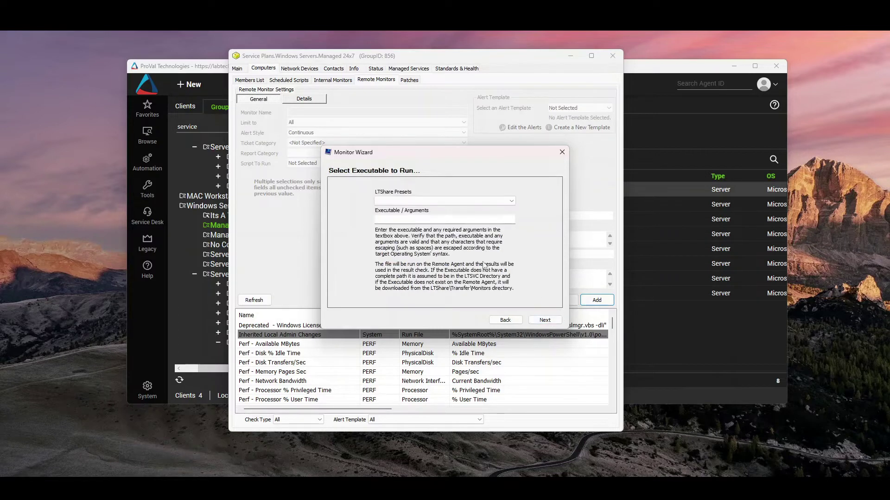
{"action": "left_click", "coordinate": [395, 220]}
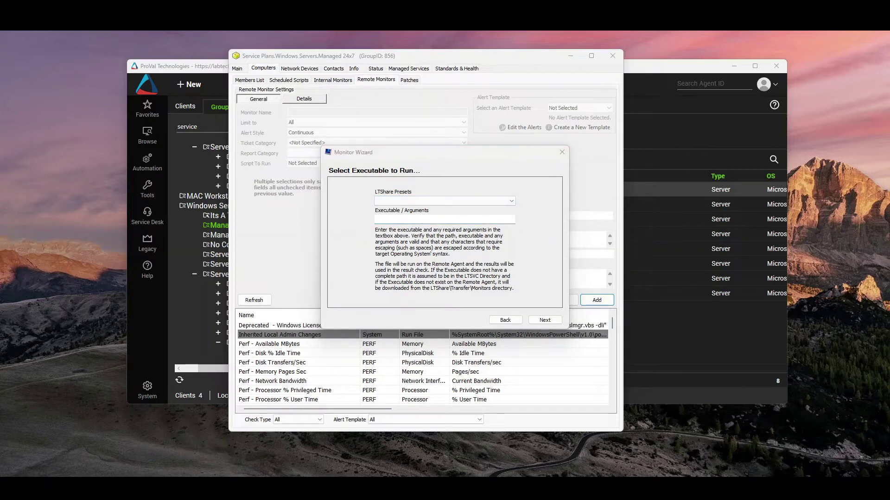
{"action": "left_click", "coordinate": [430, 219]}
{"action": "key", "text": "ctrl+v"}
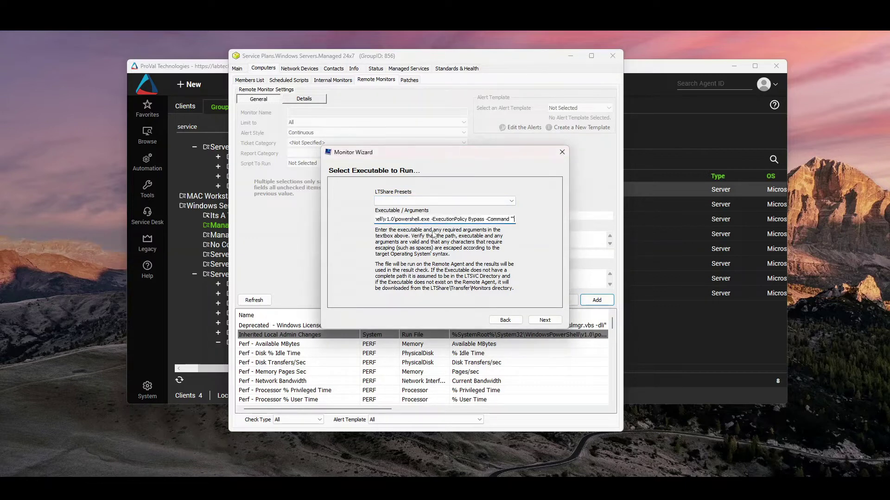
{"action": "type", "text": "\""}
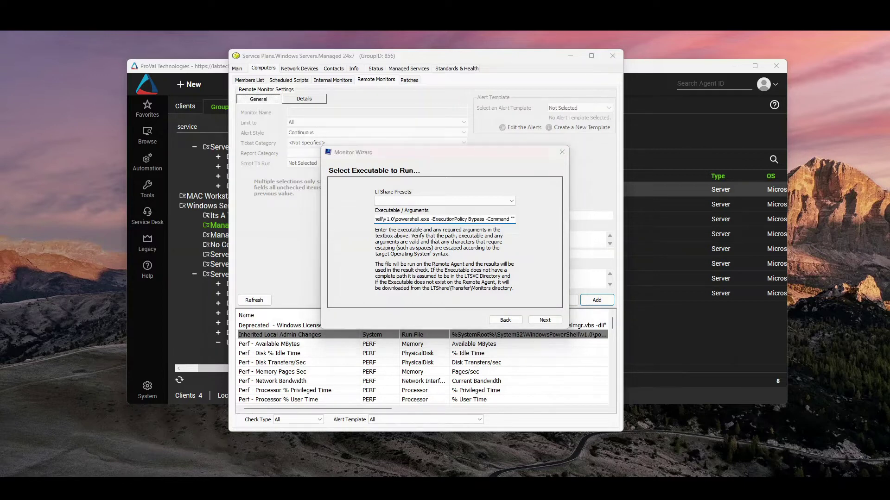
{"action": "key", "text": "alt+Tab"}
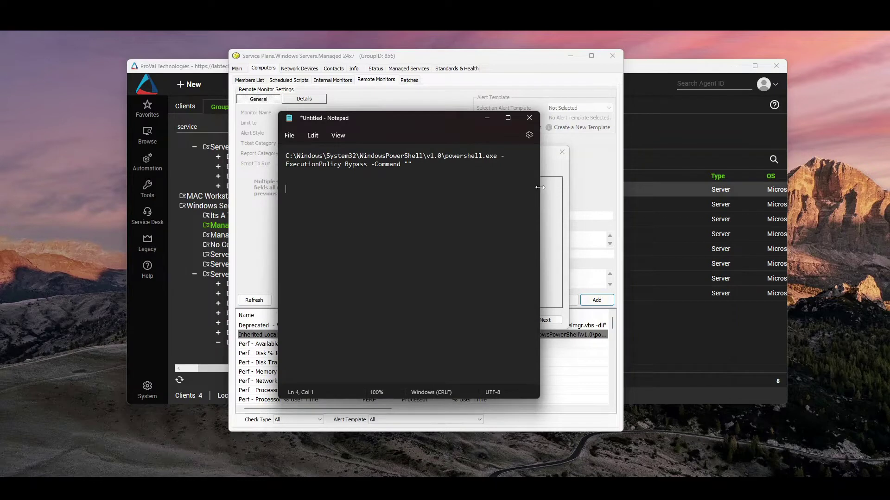
- Widen Notepad and highlight the path, -ExecutionPolicy Bypass and -Command parts, then minimize it
{"action": "left_click_drag", "start_coordinate": [540, 221], "coordinate": [819, 221]}
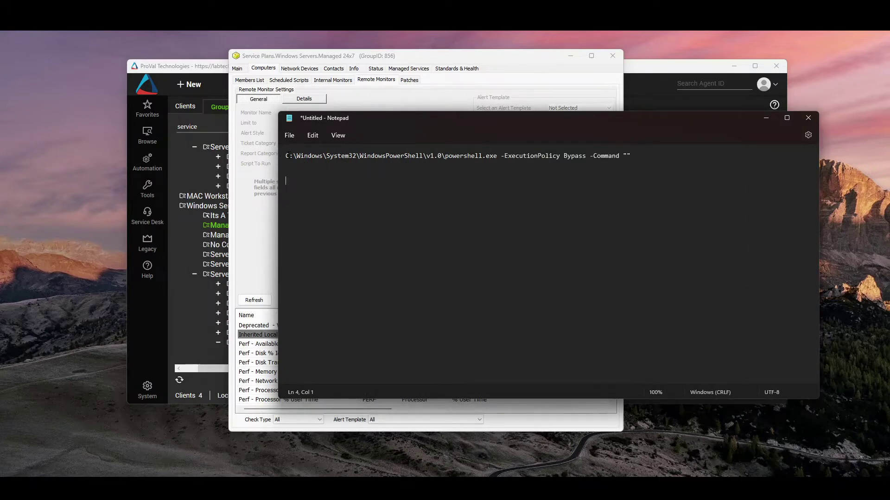
{"action": "left_click_drag", "start_coordinate": [285, 156], "coordinate": [497, 157]}
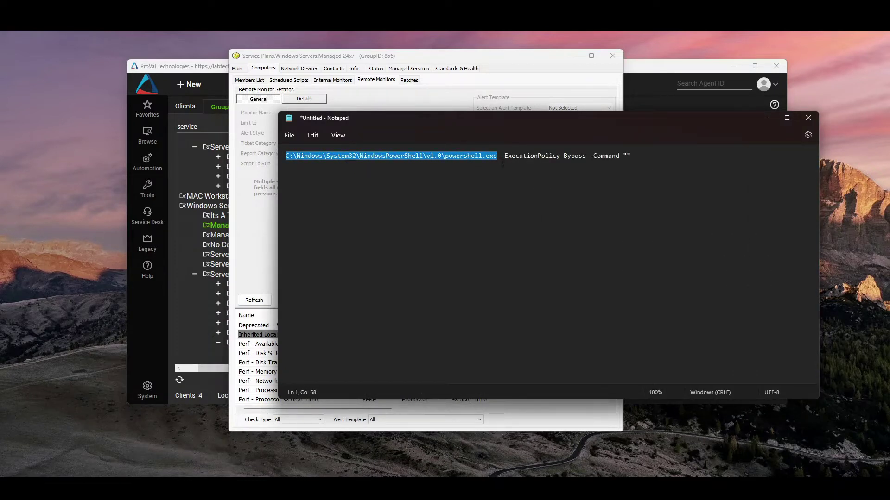
{"action": "left_click", "coordinate": [500, 162]}
{"action": "left_click_drag", "start_coordinate": [497, 156], "coordinate": [286, 156]}
{"action": "left_click_drag", "start_coordinate": [500, 156], "coordinate": [636, 157]}
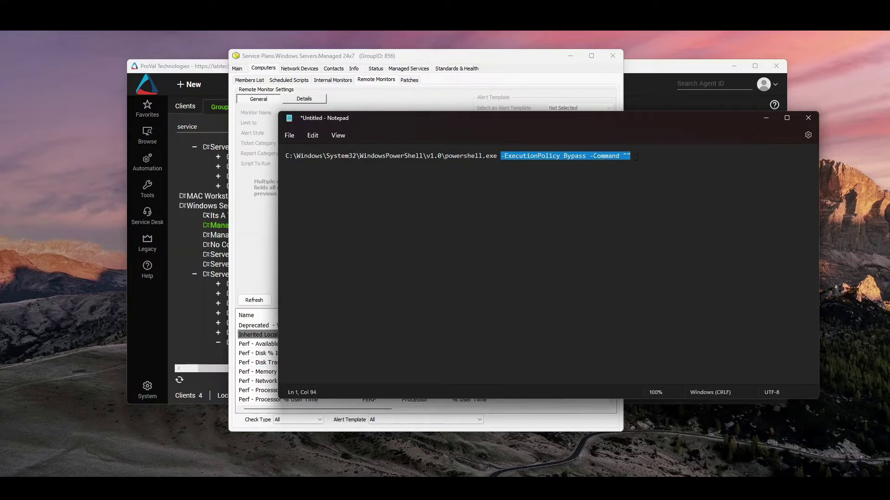
{"action": "left_click", "coordinate": [643, 166]}
{"action": "left_click_drag", "start_coordinate": [500, 156], "coordinate": [586, 156]}
{"action": "left_click", "coordinate": [640, 194]}
{"action": "left_click_drag", "start_coordinate": [590, 156], "coordinate": [629, 156]}
{"action": "left_click", "coordinate": [630, 156]}
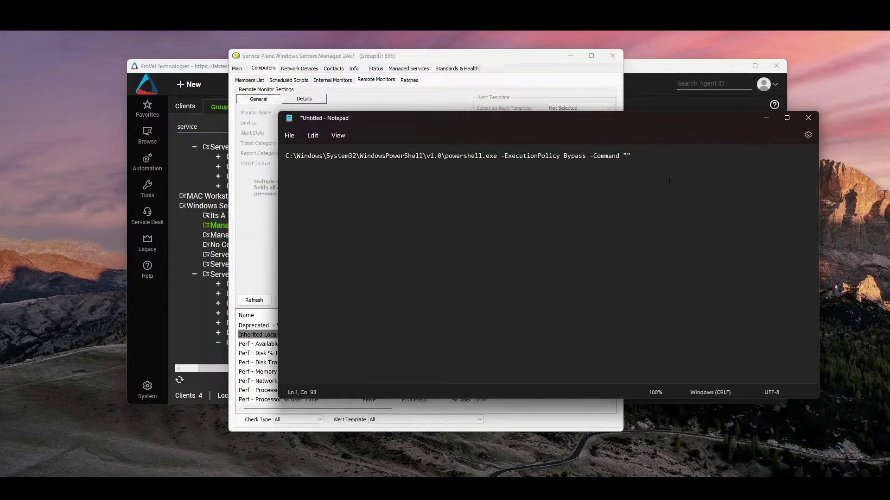
{"action": "left_click", "coordinate": [770, 115]}
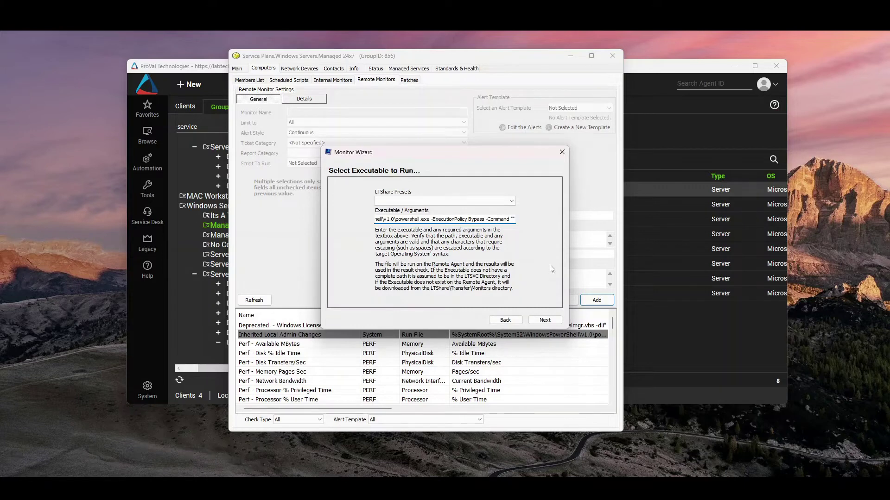
- Insert Get-ADuser {Enabled -eq $false} | fl Name inside the -Command quotes and continue
{"action": "type", "text": "Get-ADuser {Enabl"}
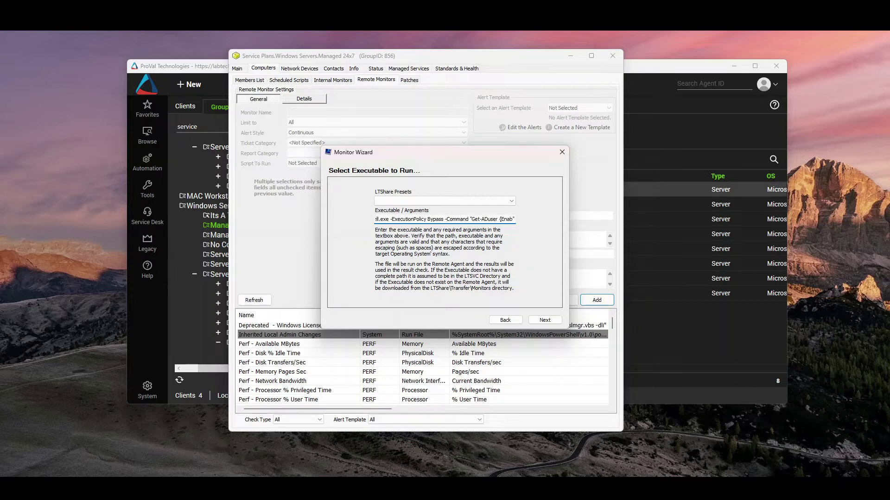
{"action": "type", "text": "ed -eq $false} | fl Name"}
{"action": "left_click", "coordinate": [551, 321]}
- Set the comparison function to Missing and proceed to the run-location step
{"action": "left_click", "coordinate": [449, 196]}
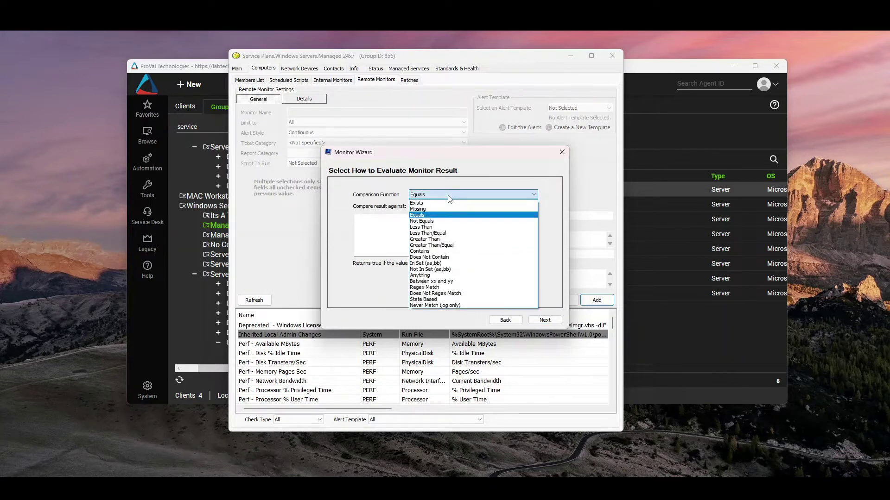
{"action": "left_click", "coordinate": [451, 210]}
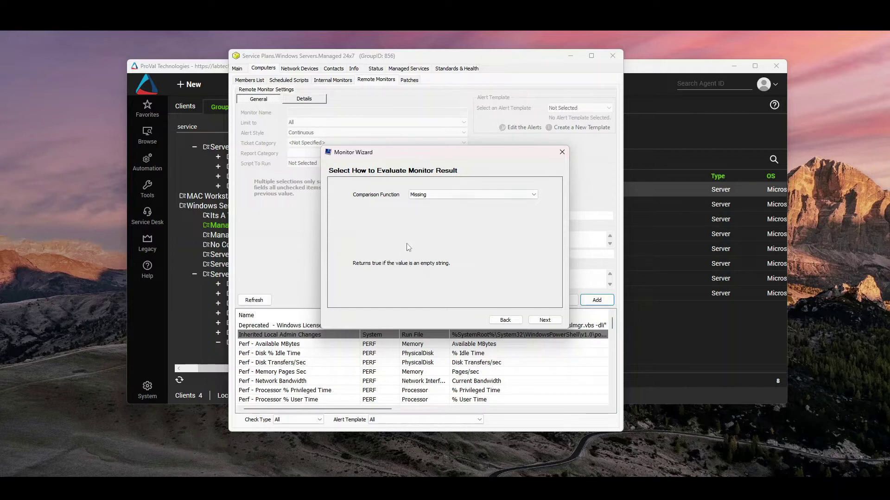
{"action": "left_click", "coordinate": [458, 196]}
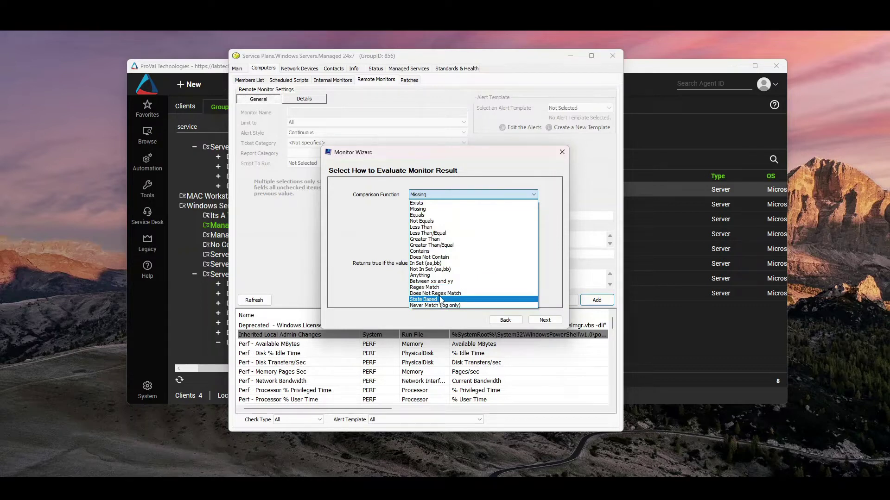
{"action": "left_click", "coordinate": [378, 214]}
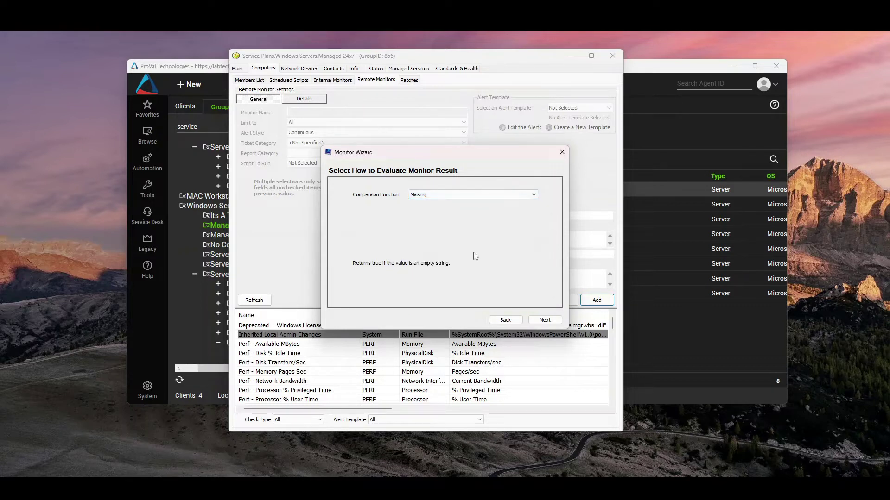
{"action": "left_click", "coordinate": [549, 321]}
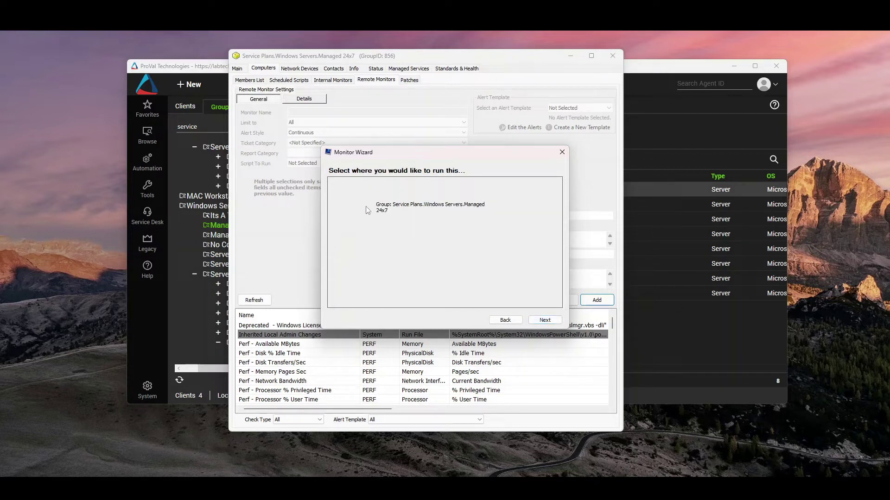
- Keep the Managed 24x7 target, 5 Minutes frequency, Once alert style and Default - Do Nothing template
{"action": "left_click", "coordinate": [555, 320]}
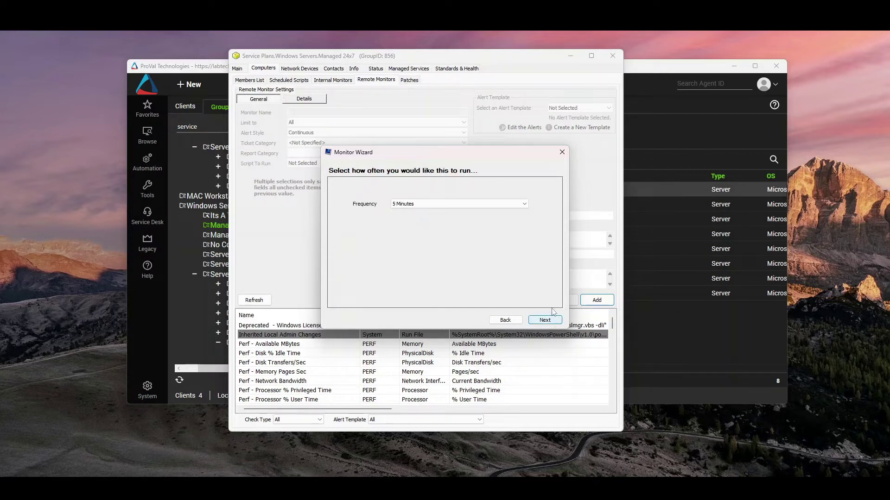
{"action": "left_click", "coordinate": [551, 322]}
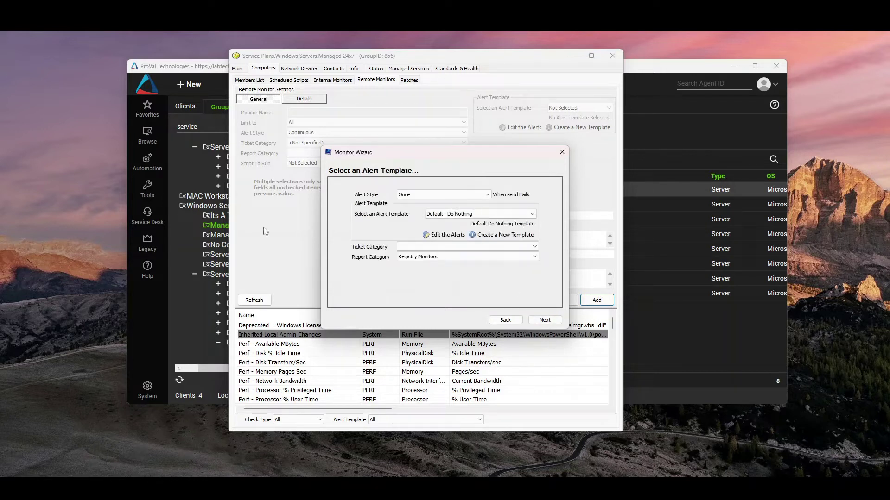
{"action": "left_click", "coordinate": [552, 321]}
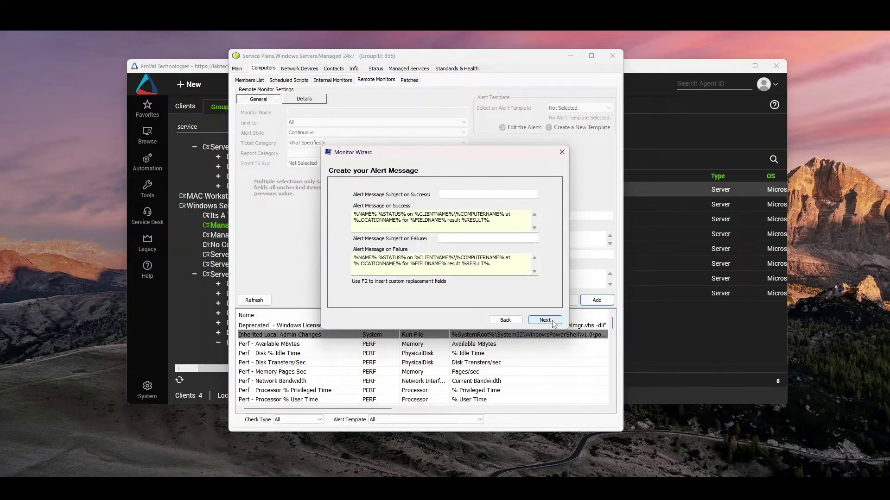
{"action": "left_click", "coordinate": [518, 323]}
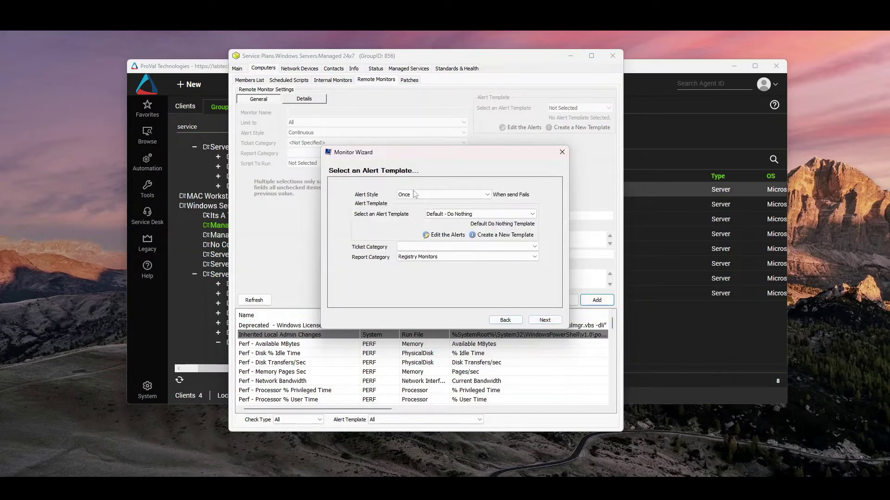
{"action": "left_click", "coordinate": [465, 215]}
{"action": "left_click", "coordinate": [436, 195]}
{"action": "left_click", "coordinate": [436, 195]}
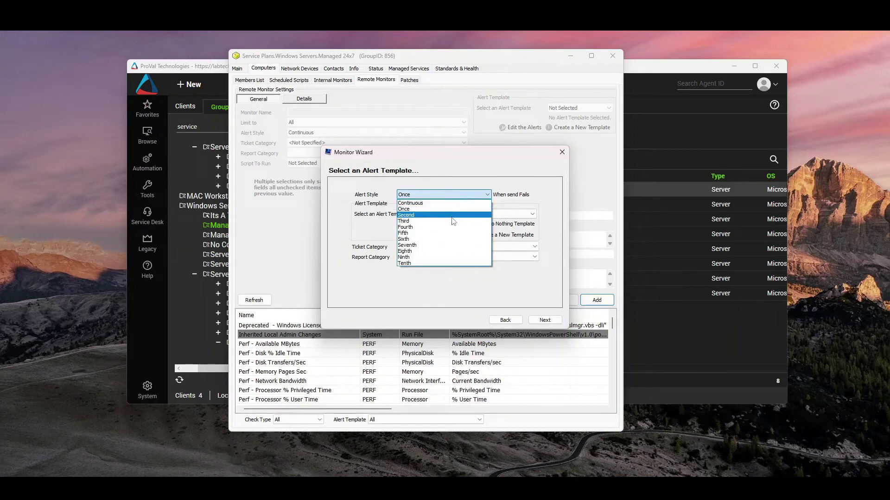
{"action": "left_click", "coordinate": [544, 209]}
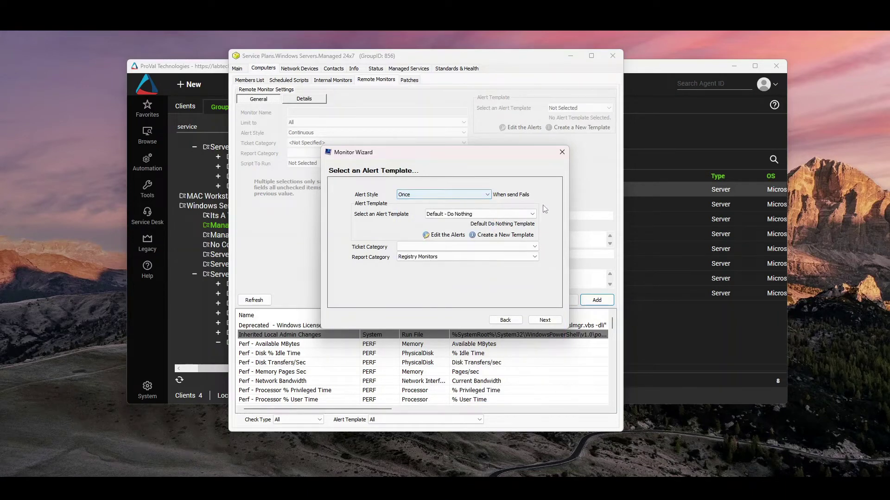
{"action": "left_click", "coordinate": [545, 321]}
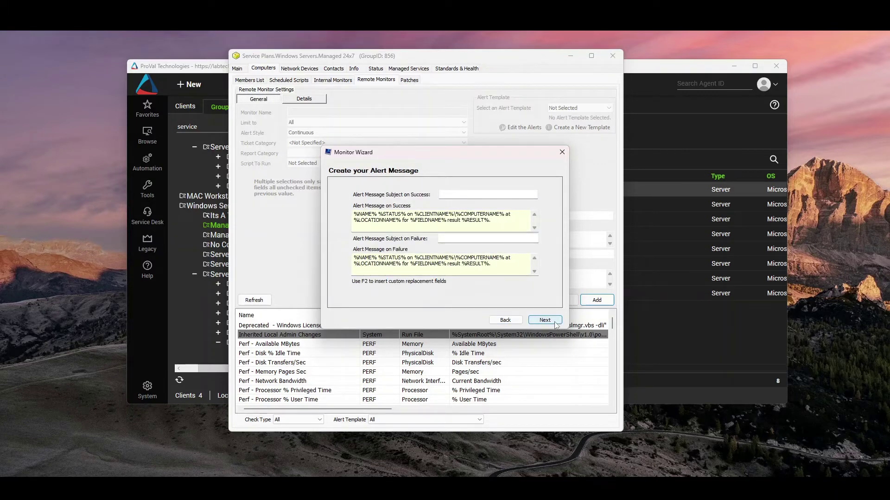
{"action": "left_click", "coordinate": [545, 321]}
- Name the monitor 'Disabled Accounts on Domain Controllers' and finish the wizard
{"action": "left_click", "coordinate": [402, 194]}
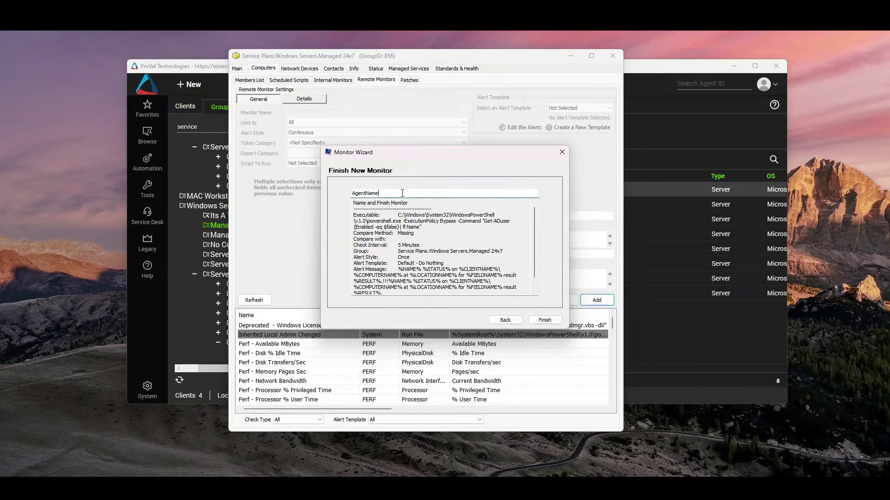
{"action": "key", "text": "ctrl+a"}
{"action": "type", "text": "Dom"}
{"action": "type", "text": "abled Accounts on Domc"}
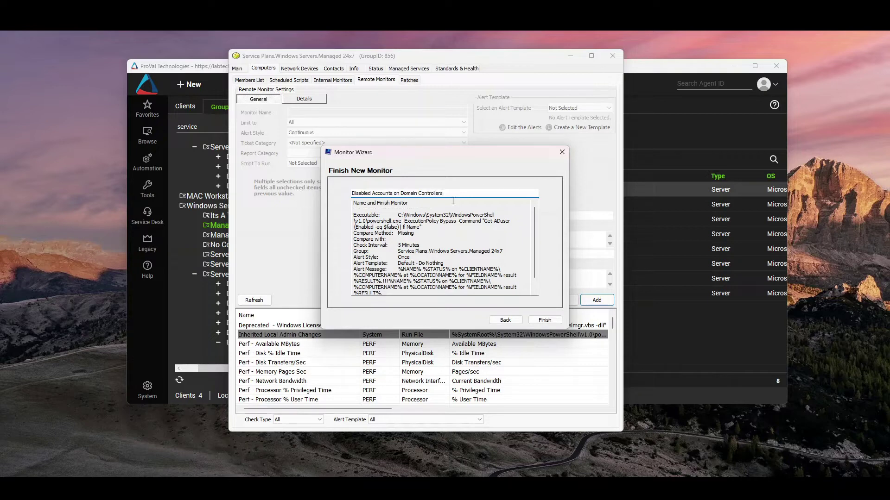
{"action": "key", "text": "ctrl+a"}
{"action": "left_click", "coordinate": [465, 219]}
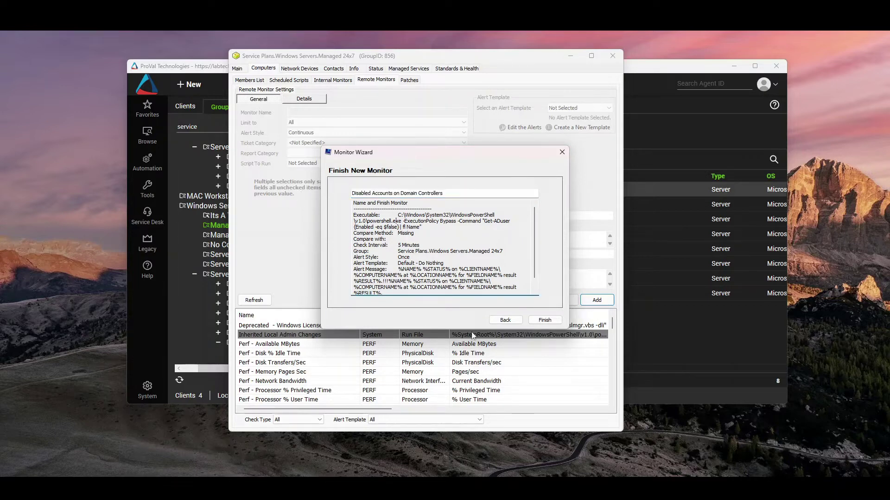
{"action": "left_click", "coordinate": [550, 319]}
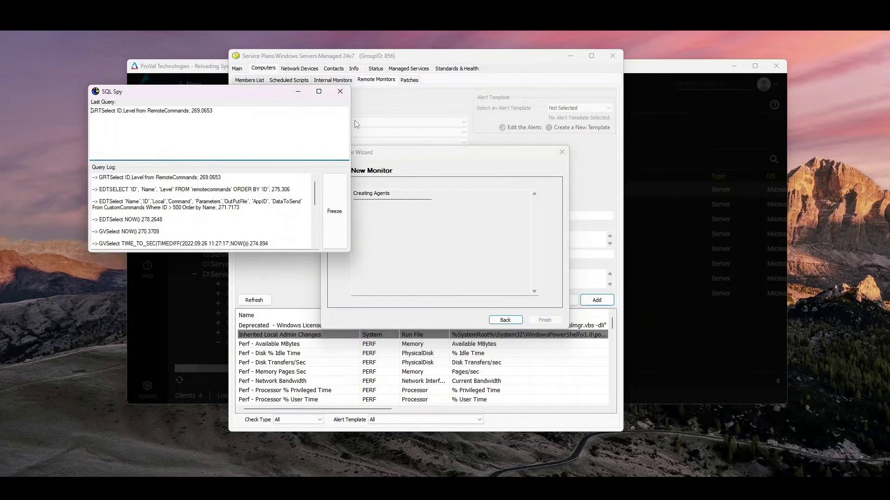
- Close the SQL Spy query log window
{"action": "left_click", "coordinate": [340, 92]}
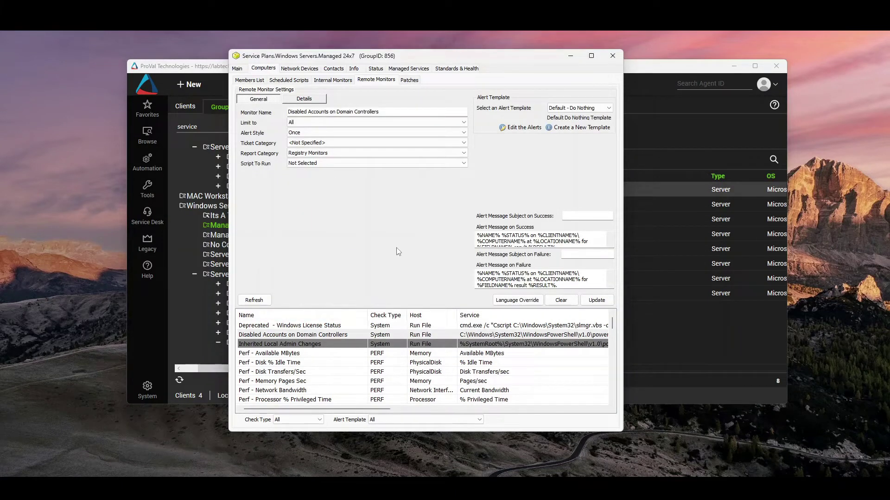
- Select the new monitor and limit it to Server Roles\Server Role - Domain Controllers
{"action": "left_click", "coordinate": [353, 334]}
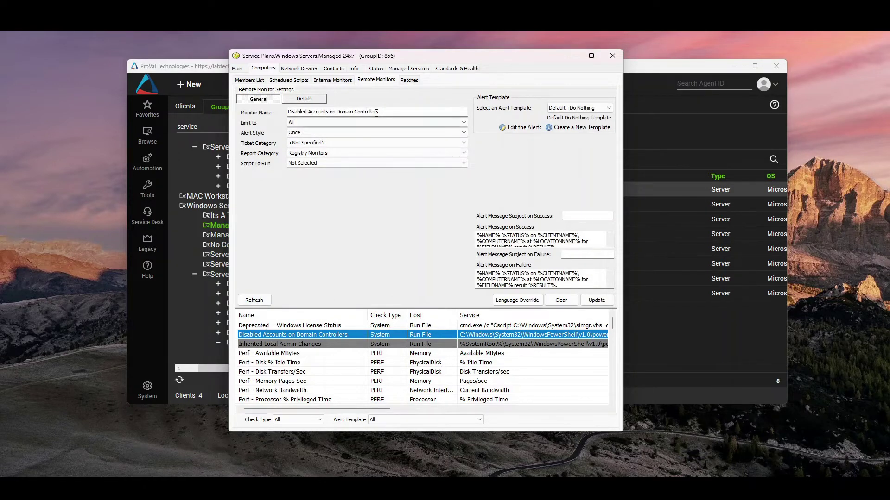
{"action": "left_click", "coordinate": [292, 111]}
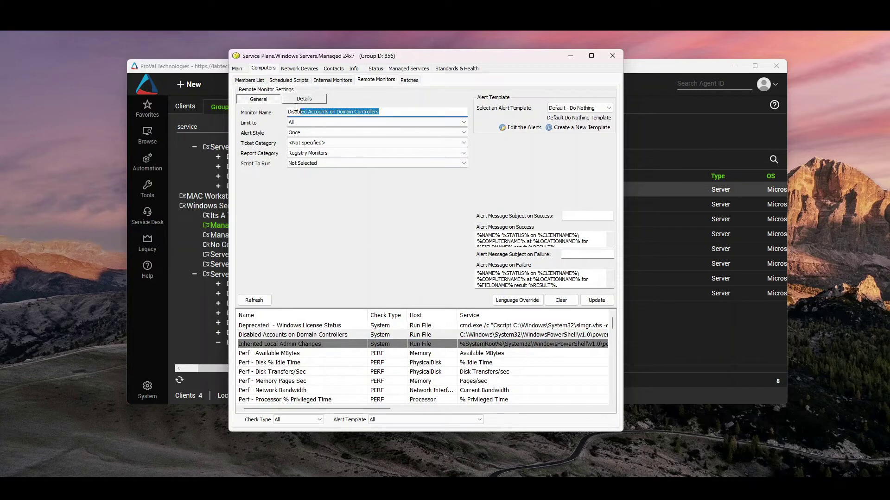
{"action": "left_click", "coordinate": [323, 123]}
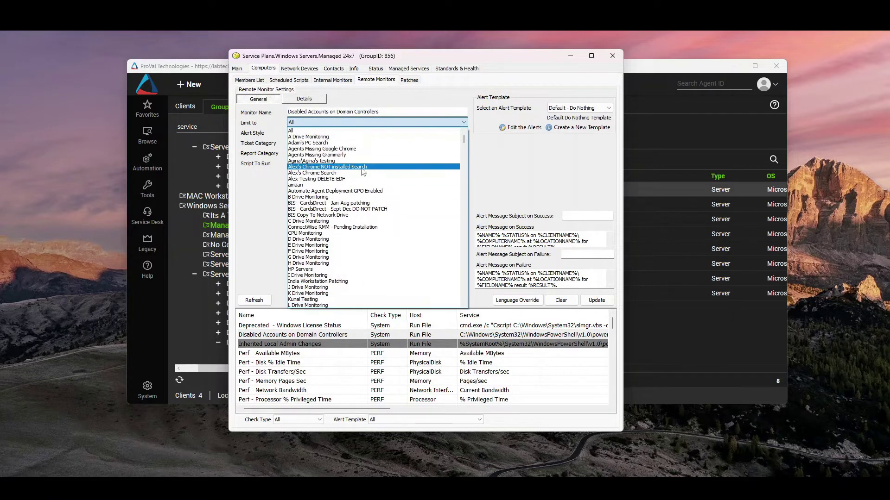
{"action": "scroll", "coordinate": [419, 232], "scroll_direction": "down", "scroll_amount": 1}
{"action": "key", "text": "m"}
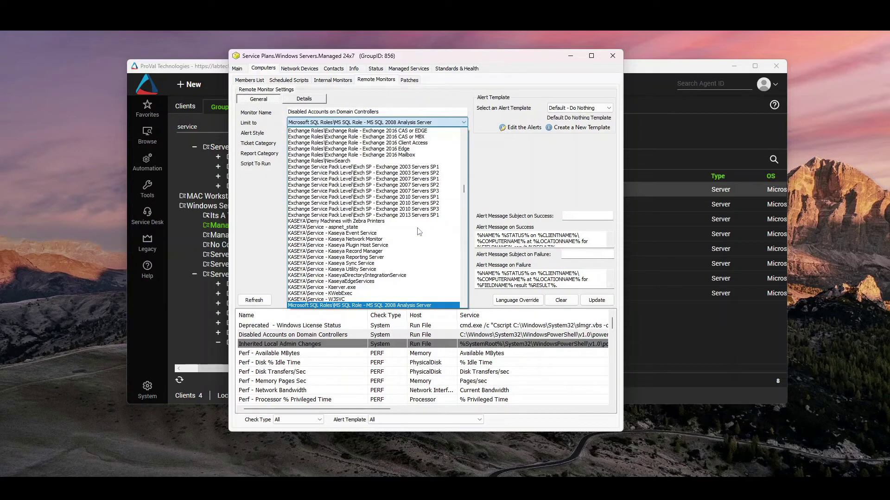
{"action": "scroll", "coordinate": [420, 232], "scroll_direction": "down", "scroll_amount": 9}
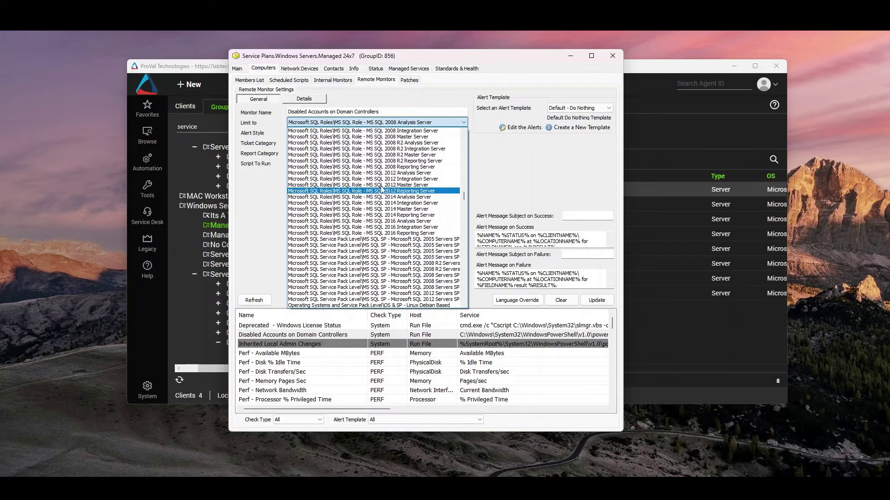
{"action": "scroll", "coordinate": [362, 218], "scroll_direction": "down", "scroll_amount": 10}
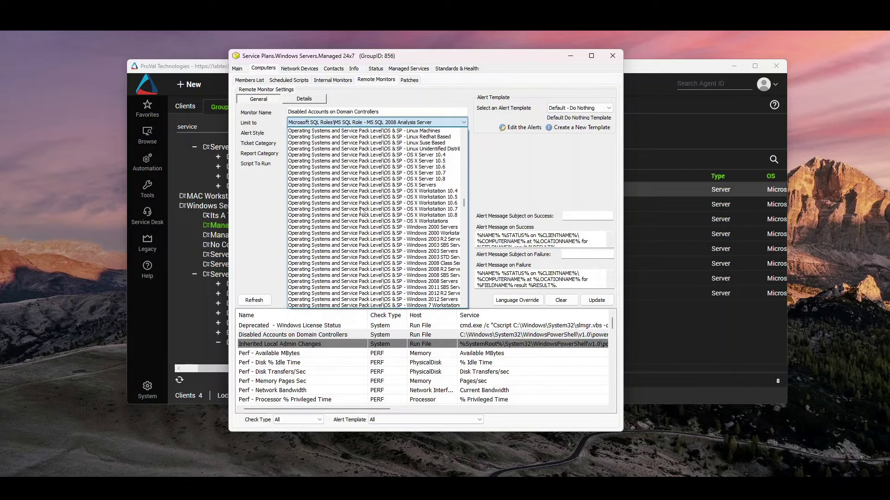
{"action": "scroll", "coordinate": [362, 212], "scroll_direction": "up", "scroll_amount": 12}
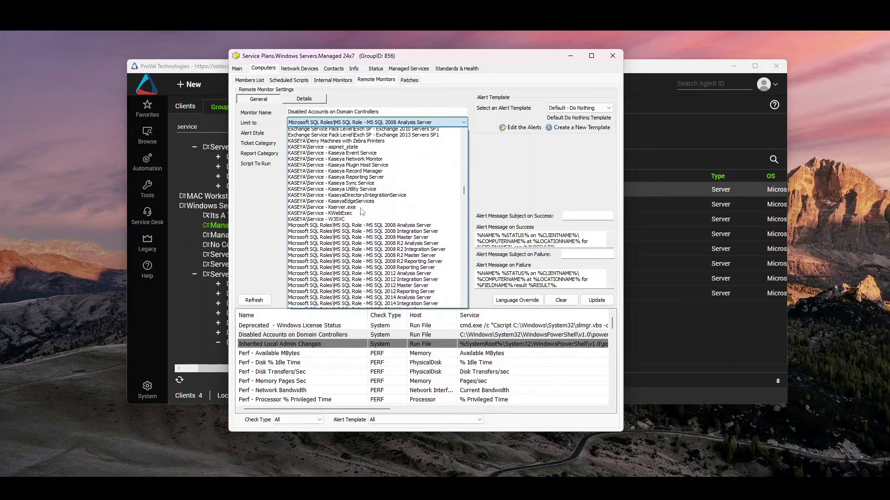
{"action": "scroll", "coordinate": [362, 212], "scroll_direction": "down", "scroll_amount": 10}
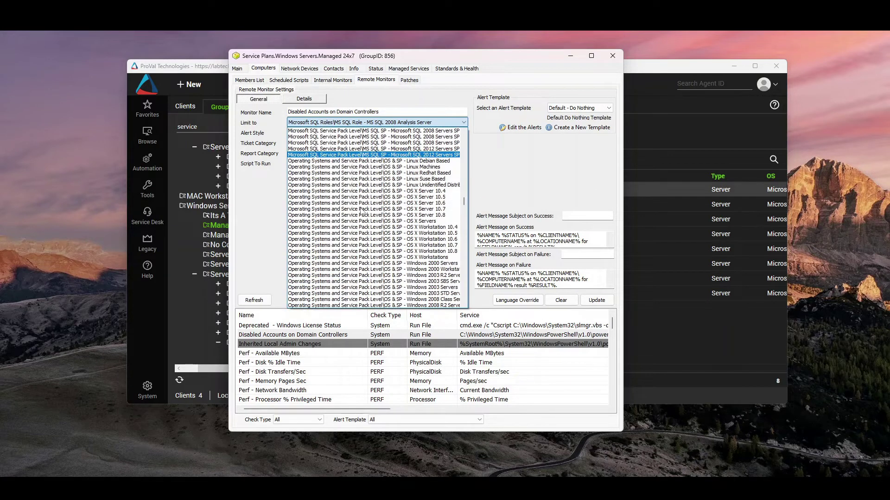
{"action": "scroll", "coordinate": [362, 211], "scroll_direction": "down", "scroll_amount": 20}
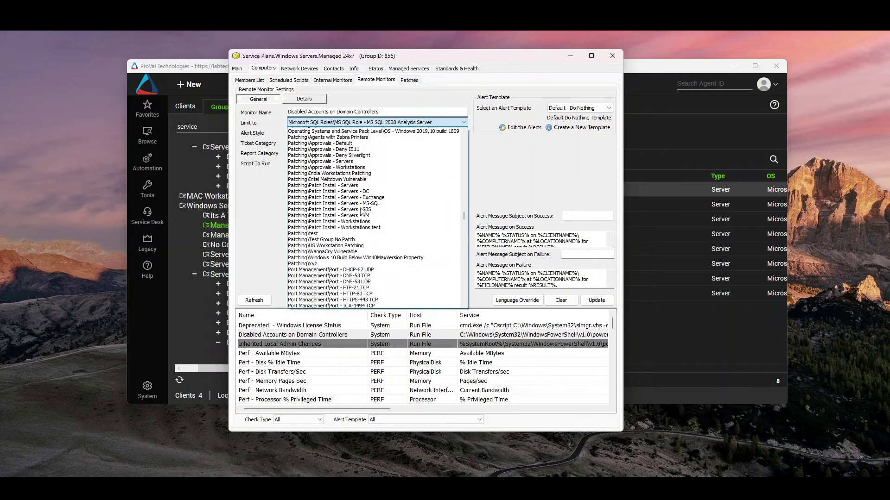
{"action": "scroll", "coordinate": [362, 212], "scroll_direction": "down", "scroll_amount": 10}
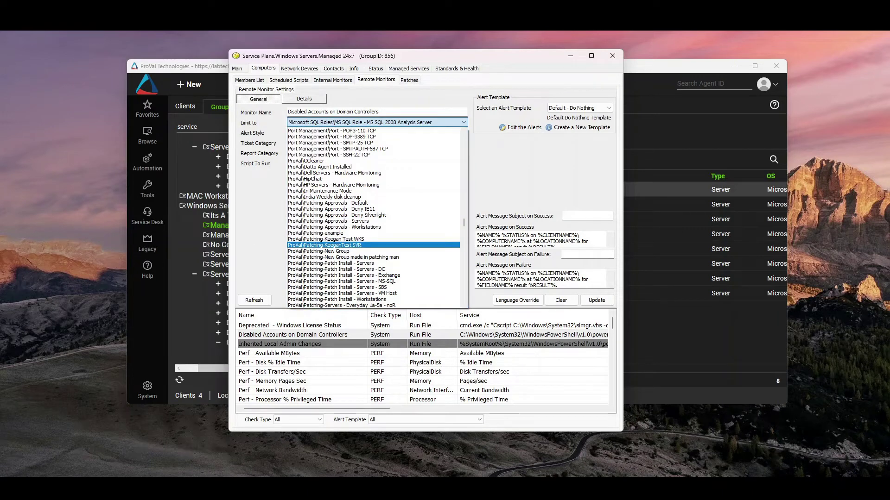
{"action": "left_click", "coordinate": [405, 122]}
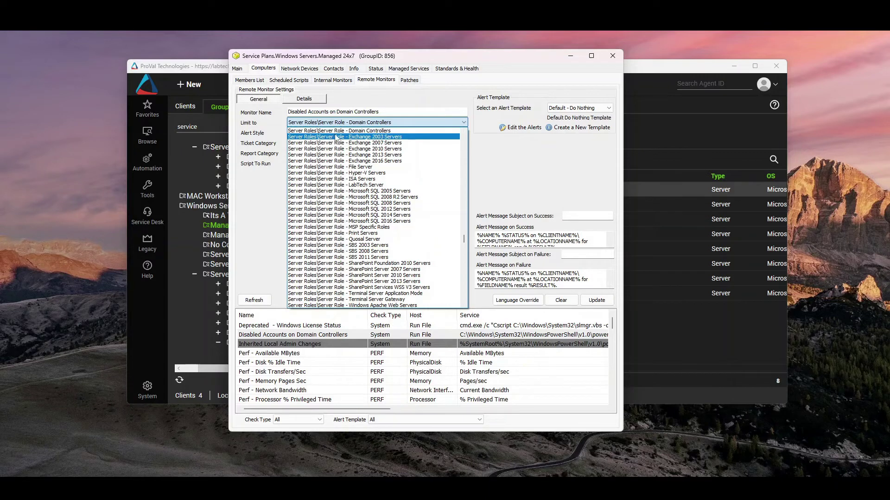
{"action": "left_click", "coordinate": [367, 132]}
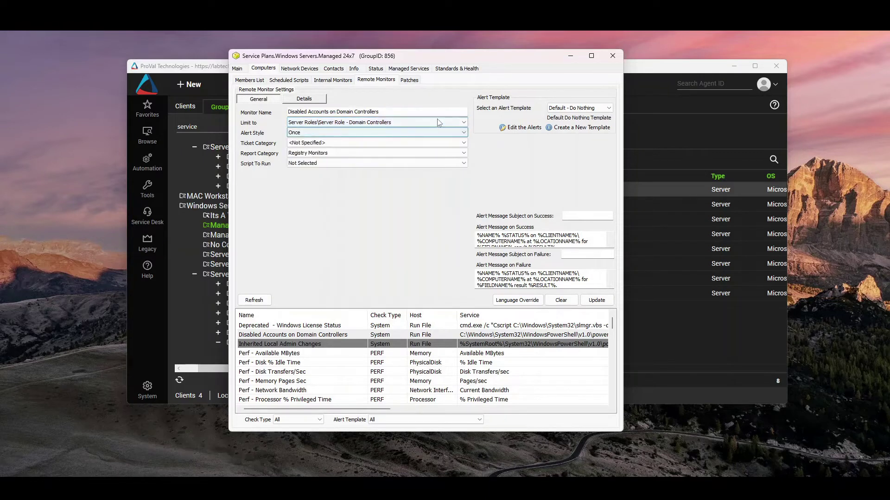
- Save the Disabled Accounts monitor with its new Domain Controllers group limit
{"action": "left_click", "coordinate": [596, 300]}
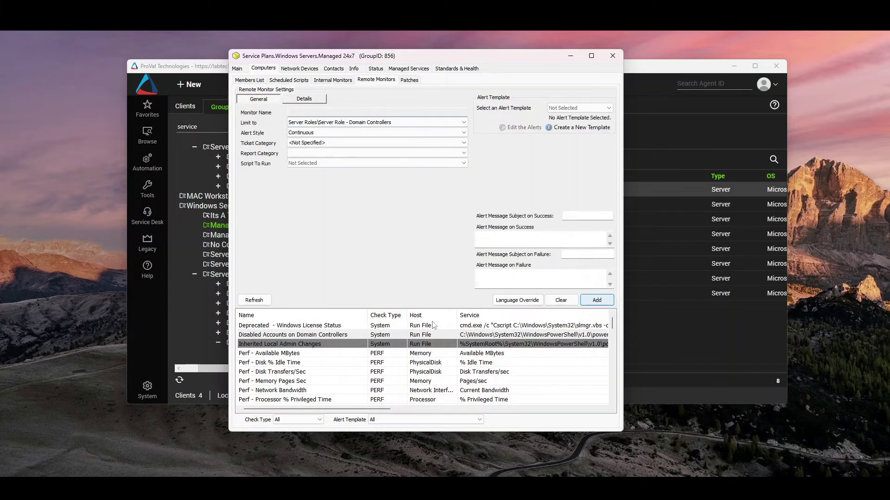
{"action": "left_click", "coordinate": [414, 343]}
{"action": "left_click", "coordinate": [415, 335]}
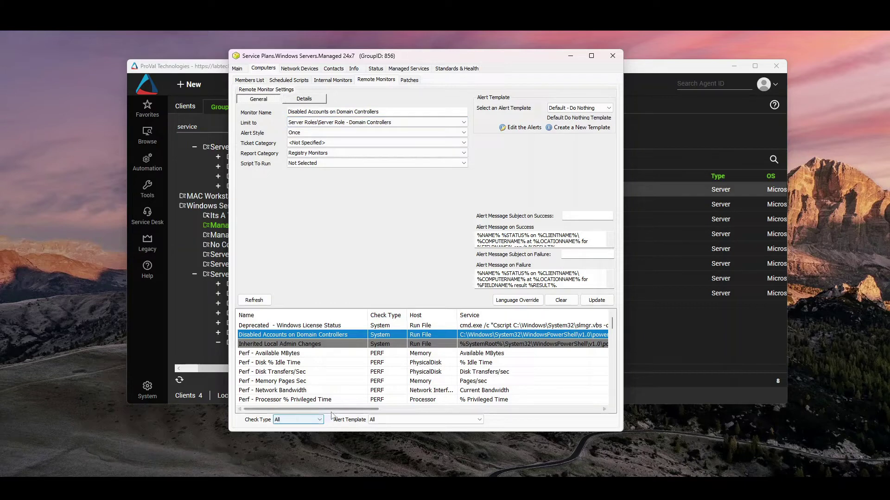
- Reselect the monitor row and confirm Limit To reads Server Role - Domain Controllers, every 5 mins
{"action": "left_click_drag", "start_coordinate": [348, 410], "coordinate": [456, 413]}
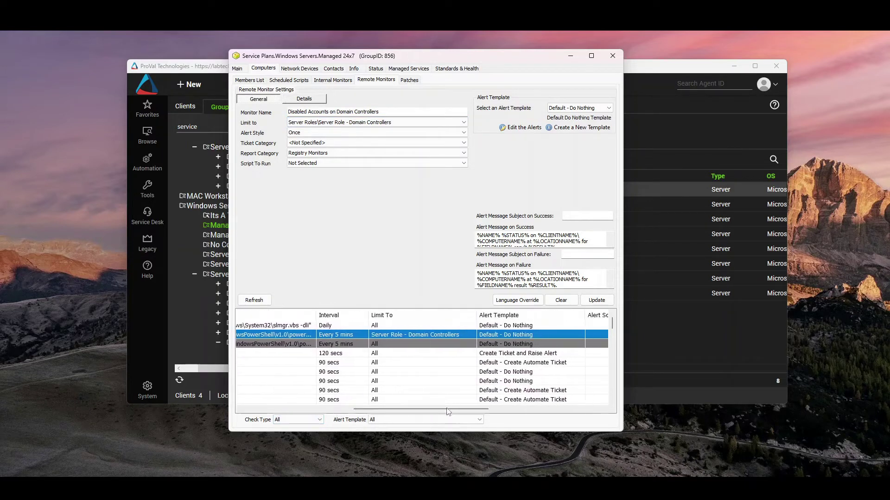
{"action": "left_click", "coordinate": [382, 329]}
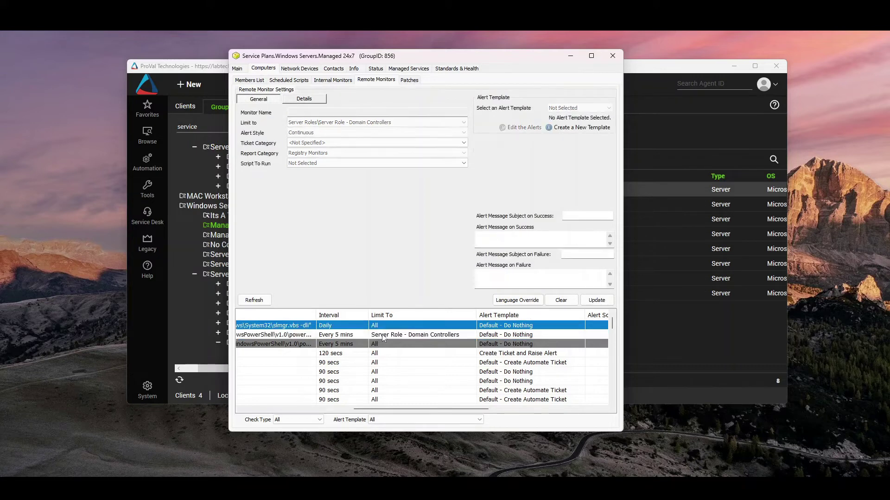
{"action": "left_click", "coordinate": [383, 335]}
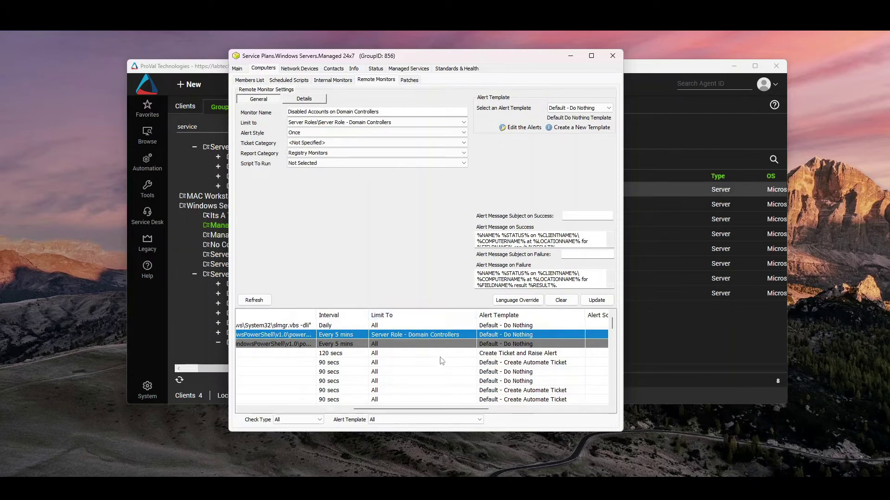
{"action": "left_click_drag", "start_coordinate": [425, 411], "coordinate": [315, 410]}
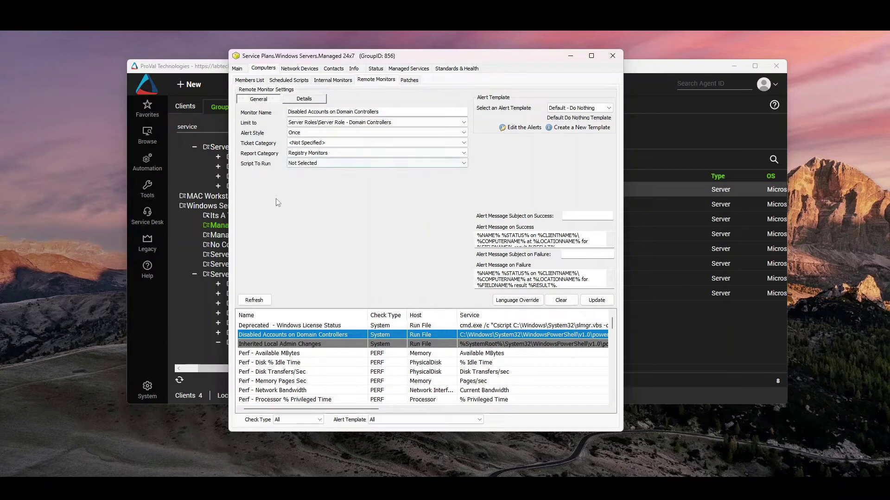
{"action": "scroll", "coordinate": [276, 376], "scroll_direction": "down", "scroll_amount": 1}
{"action": "scroll", "coordinate": [283, 376], "scroll_direction": "up", "scroll_amount": 1}
{"action": "left_click_drag", "start_coordinate": [339, 409], "coordinate": [413, 415]}
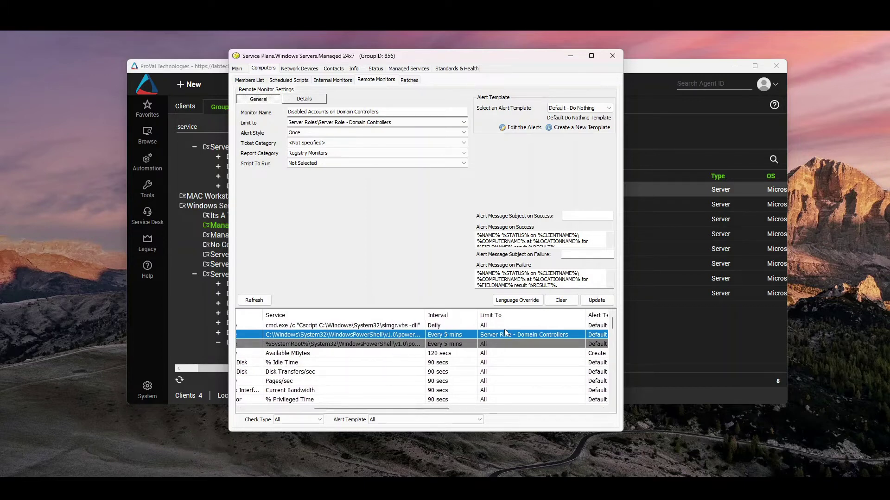
- Refresh the All Remote Monitors Data Summary, then bring up the Notepad command using -Filter {Enabled -eq $false}
{"action": "double_click", "coordinate": [398, 339]}
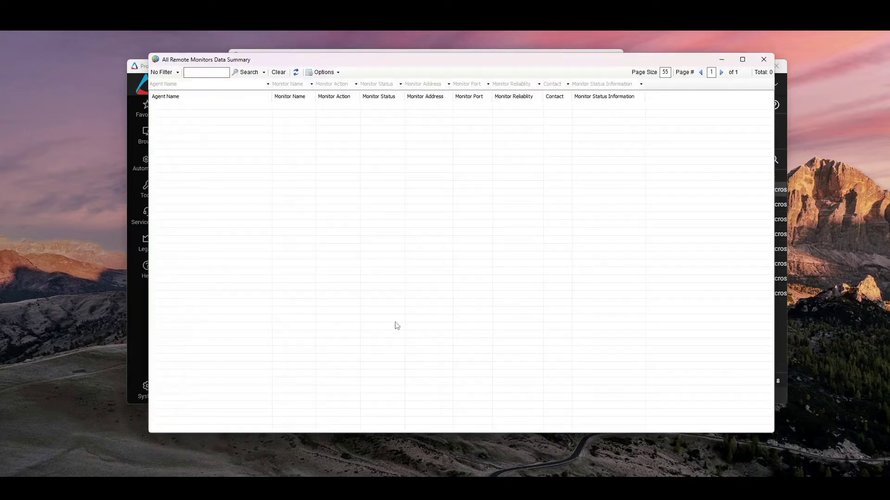
{"action": "left_click", "coordinate": [296, 72]}
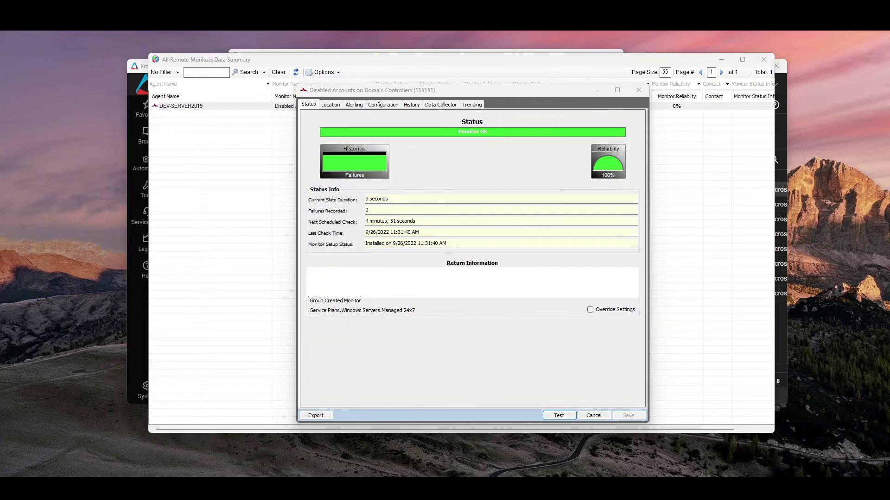
{"action": "key", "text": "alt+Tab"}
{"action": "left_click", "coordinate": [327, 187]}
{"action": "left_click_drag", "start_coordinate": [223, 170], "coordinate": [700, 172]}
{"action": "left_click", "coordinate": [613, 171]}
- Inspect the Get-ADUser script block error in Notepad, then return to the monitor's configuration
{"action": "left_click", "coordinate": [707, 170]}
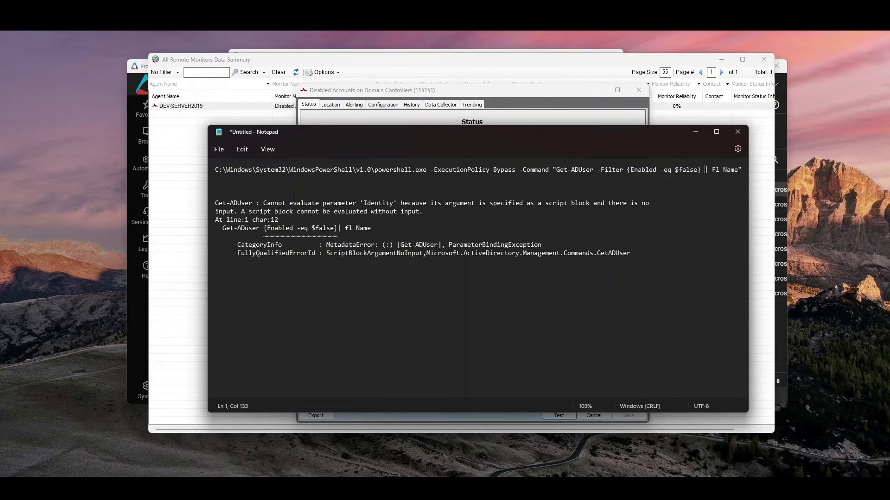
{"action": "left_click_drag", "start_coordinate": [215, 203], "coordinate": [635, 257]}
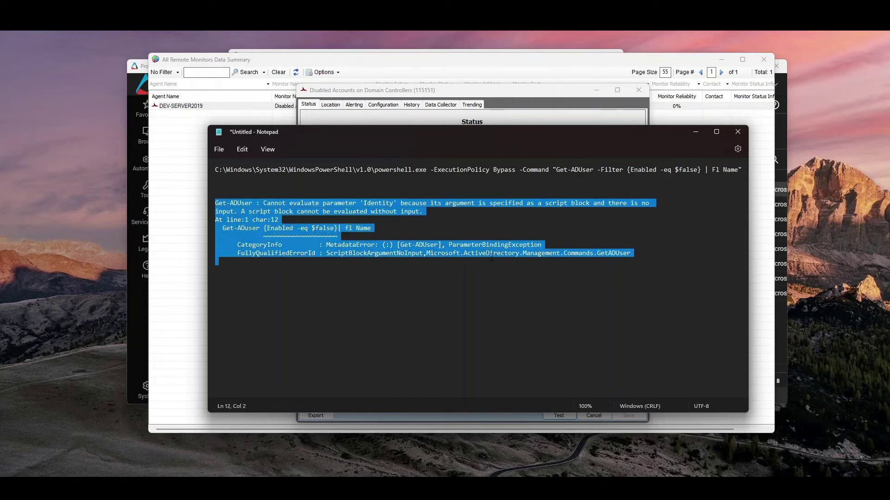
{"action": "left_click", "coordinate": [219, 261]}
{"action": "left_click_drag", "start_coordinate": [261, 228], "coordinate": [267, 228]}
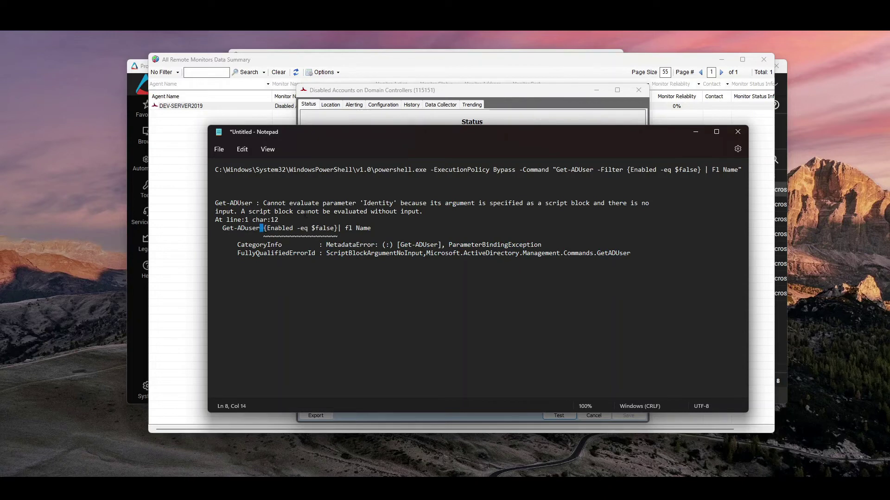
{"action": "left_click", "coordinate": [365, 99]}
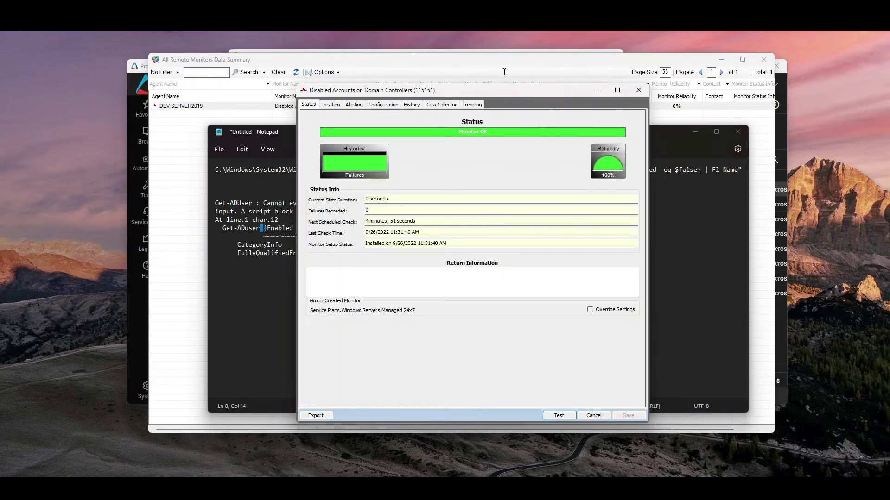
{"action": "left_click", "coordinate": [374, 105]}
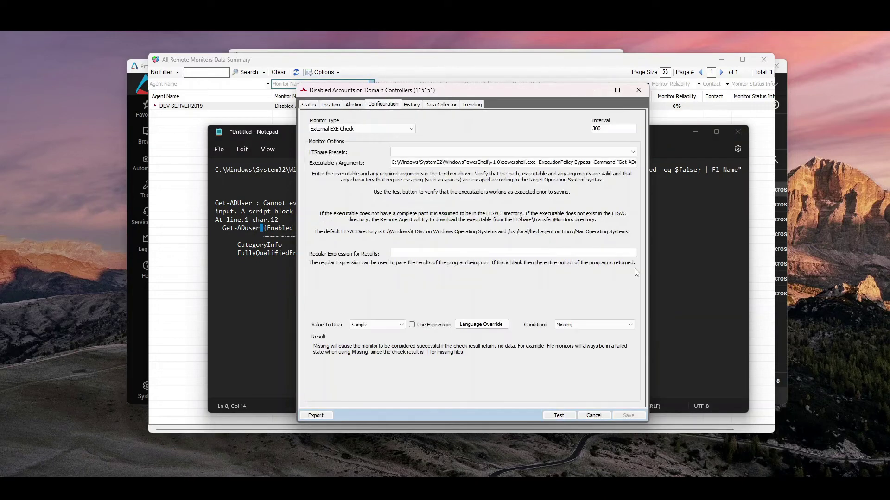
- Test the monitor on the remote agent, then bring the Notepad Get-ADUser error notes forward
{"action": "left_click", "coordinate": [563, 417]}
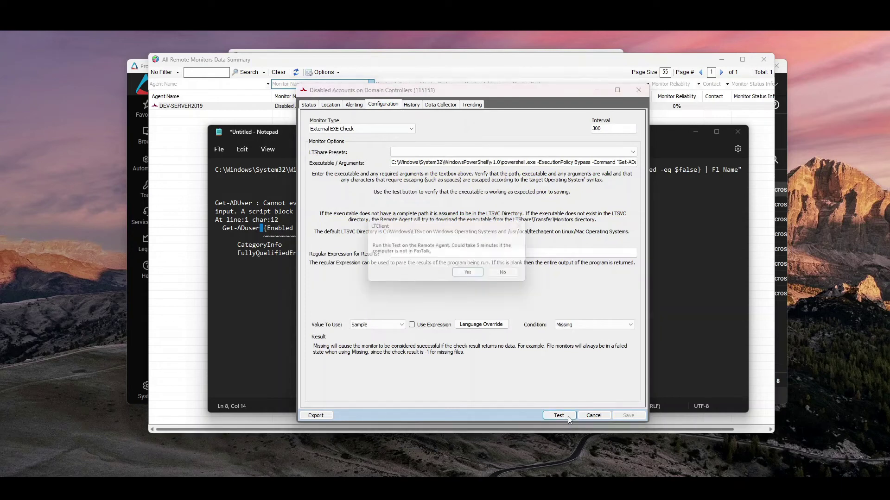
{"action": "left_click", "coordinate": [472, 275]}
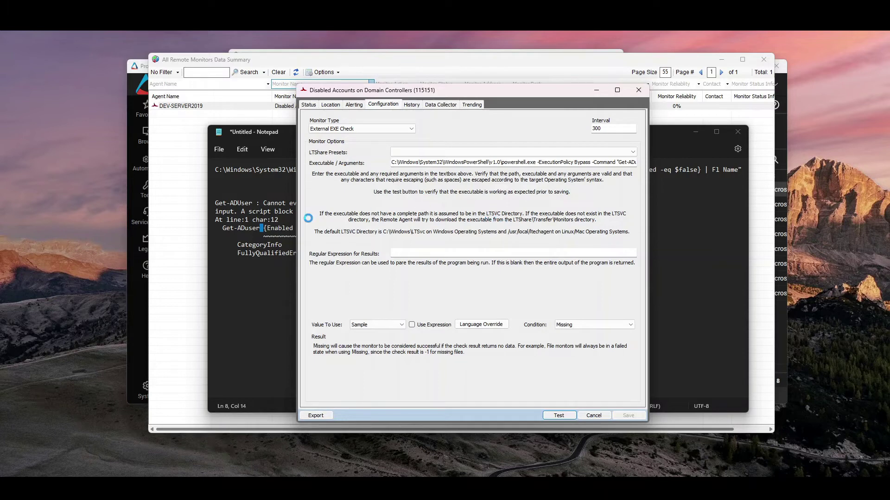
{"action": "left_click", "coordinate": [274, 228]}
{"action": "left_click_drag", "start_coordinate": [215, 211], "coordinate": [411, 254]}
{"action": "left_click", "coordinate": [411, 259]}
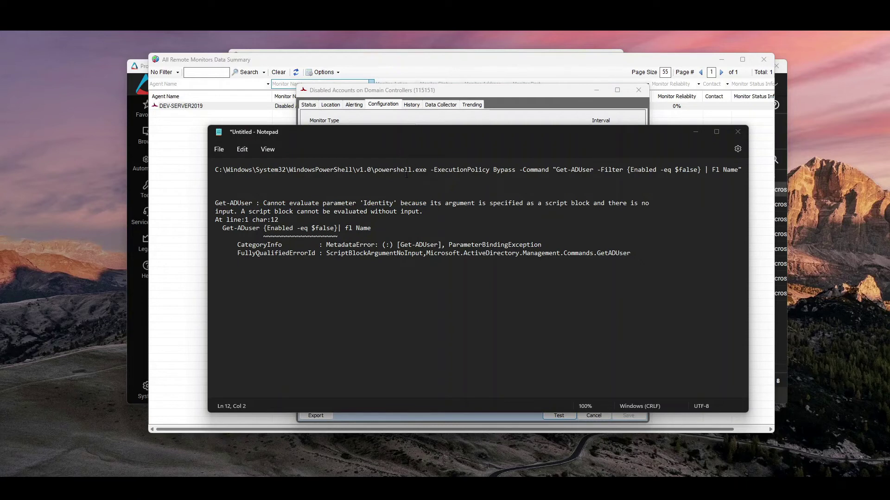
- Copy the full Get-ADUser -Filter {Enabled -eq $false} command line from Notepad
{"action": "left_click_drag", "start_coordinate": [743, 170], "coordinate": [208, 169]}
{"action": "right_click", "coordinate": [256, 179]}
{"action": "left_click", "coordinate": [294, 223]}
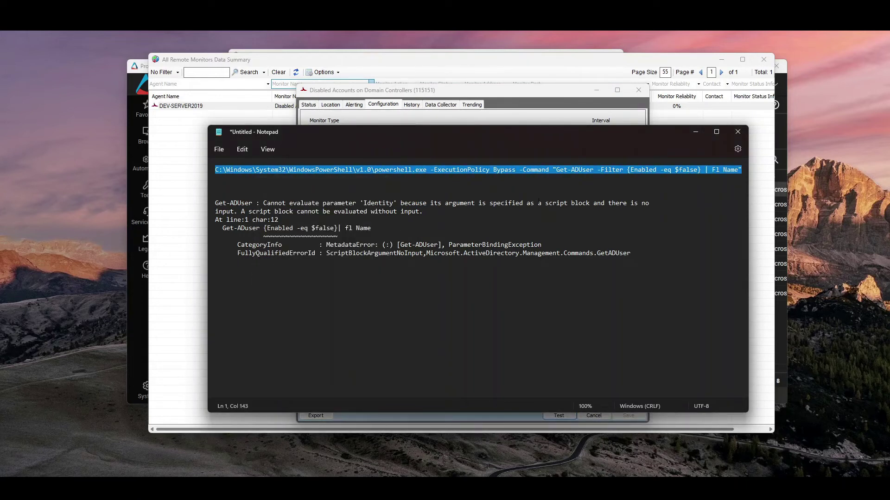
{"action": "left_click", "coordinate": [579, 170]}
{"action": "left_click_drag", "start_coordinate": [597, 170], "coordinate": [624, 170]}
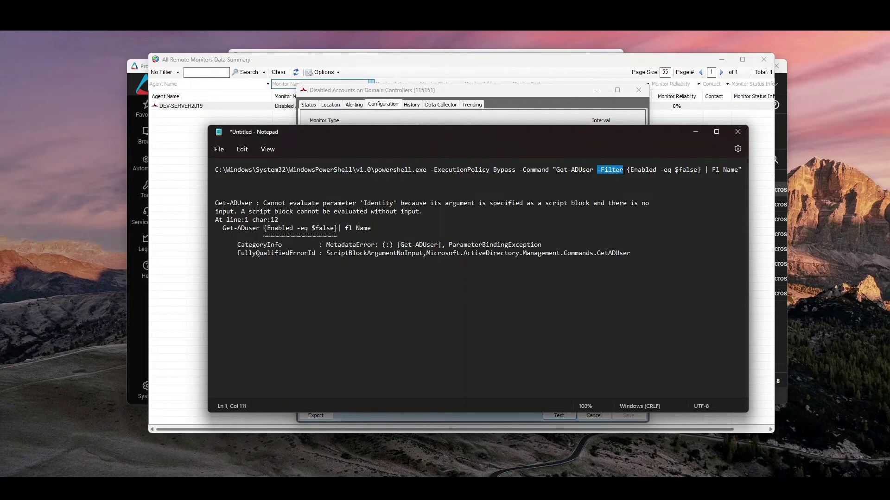
{"action": "left_click", "coordinate": [629, 170]}
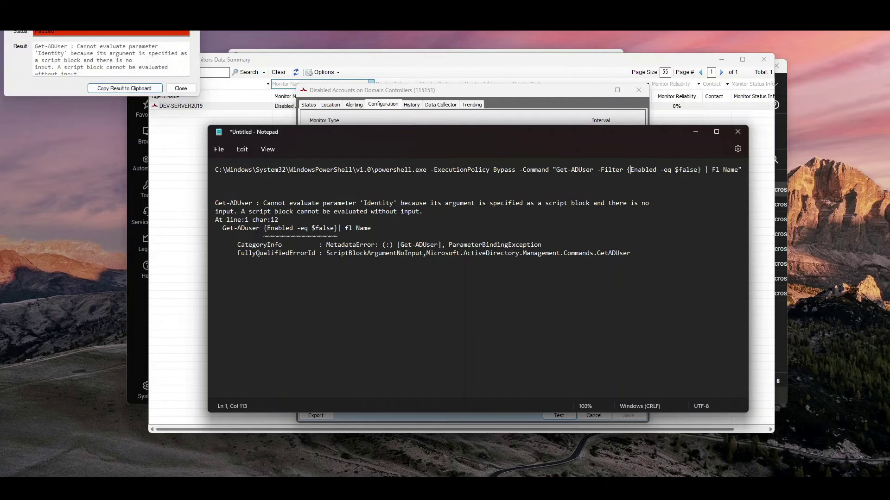
- Close the leftover failed Remote Monitor Test result window
{"action": "left_click", "coordinate": [56, 49]}
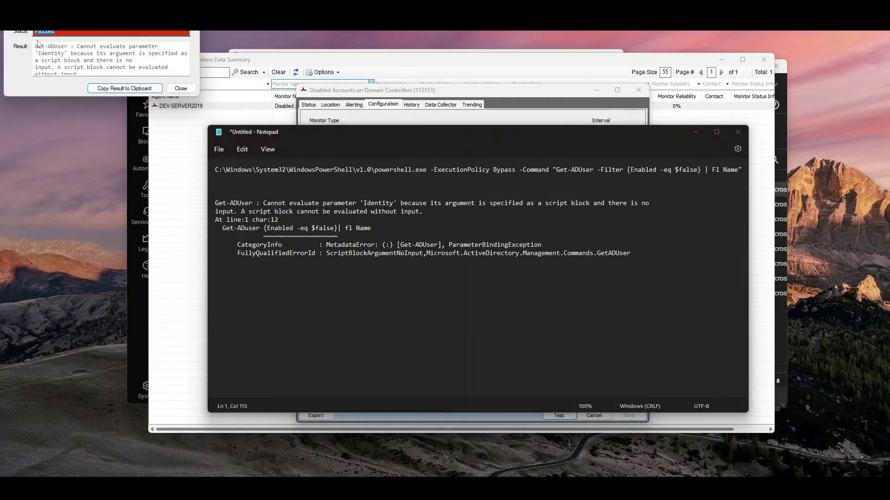
{"action": "left_click", "coordinate": [159, 90]}
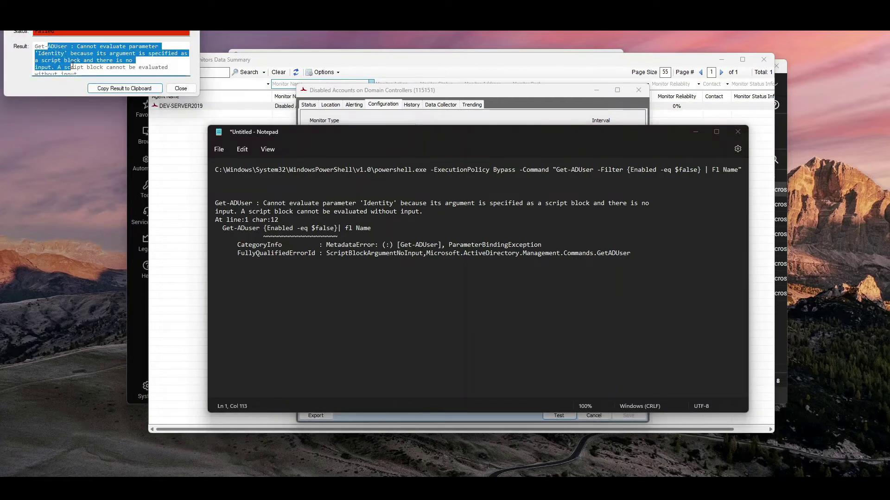
{"action": "left_click", "coordinate": [180, 88]}
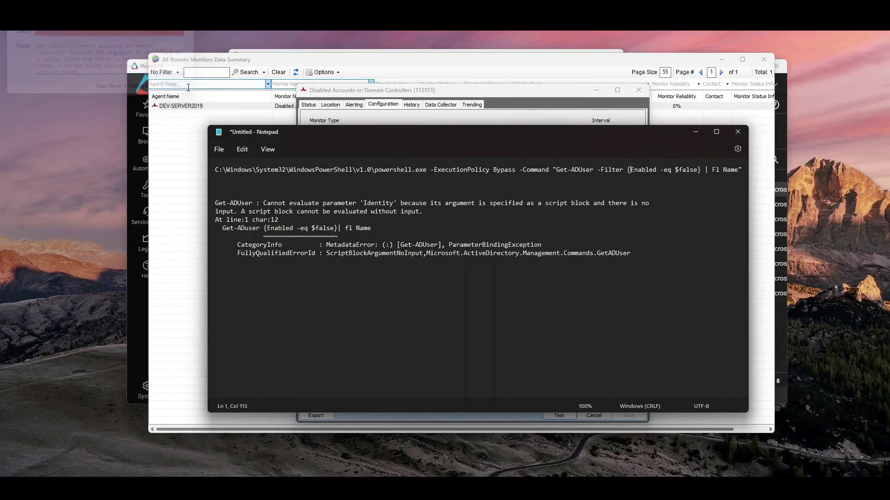
{"action": "left_click", "coordinate": [542, 192]}
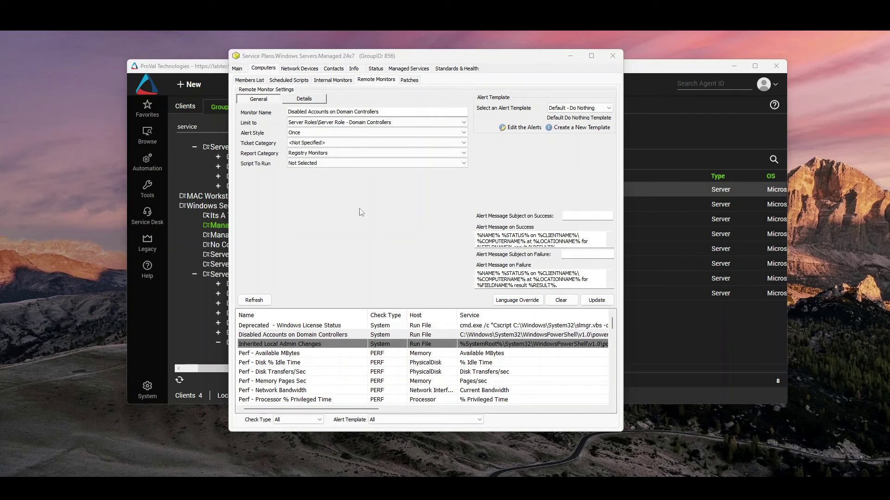
- Replace the group monitor's Execute Info with the Get-ADUser -Filter {Enabled -eq $false} command and update it
{"action": "left_click", "coordinate": [368, 221]}
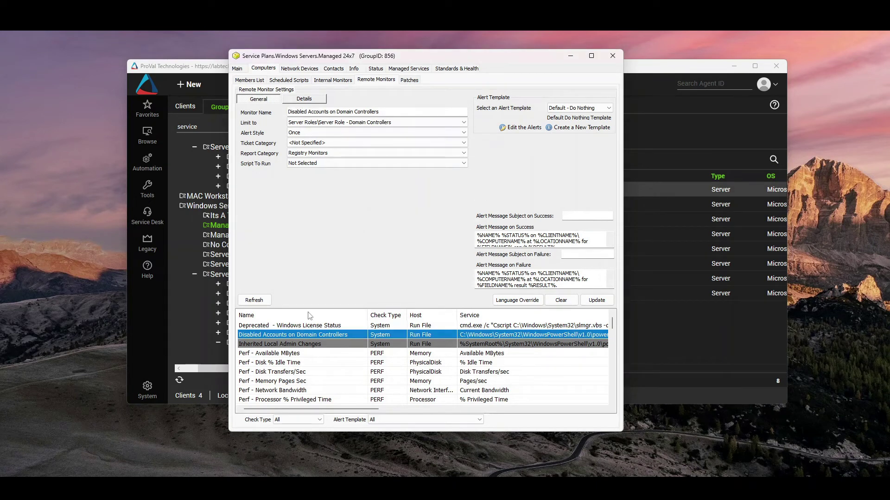
{"action": "left_click", "coordinate": [312, 100]}
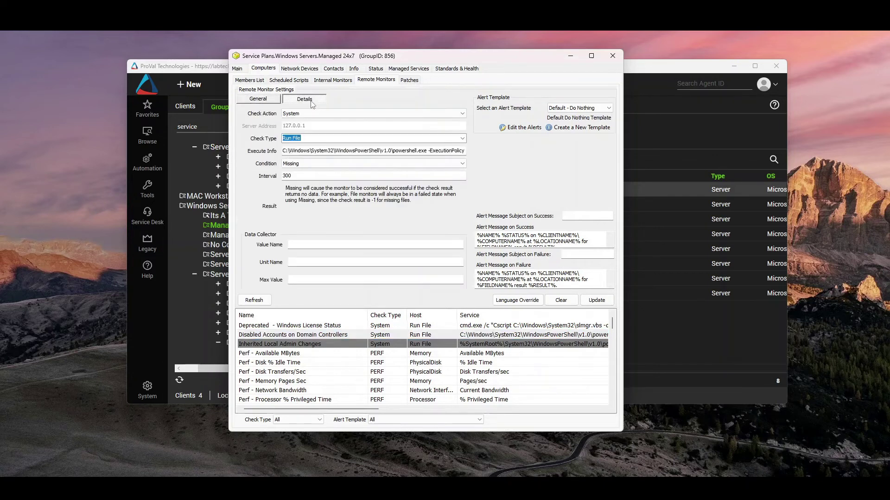
{"action": "double_click", "coordinate": [299, 151]}
{"action": "key", "text": "ctrl+a"}
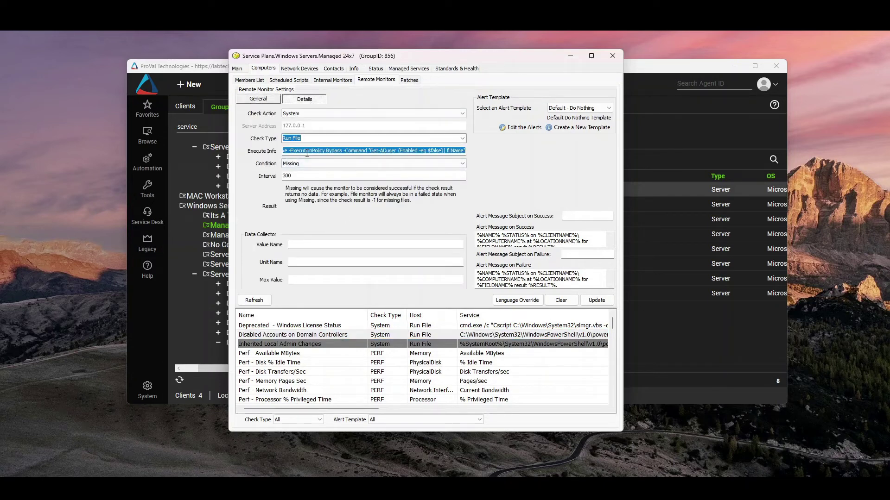
{"action": "key", "text": "End"}
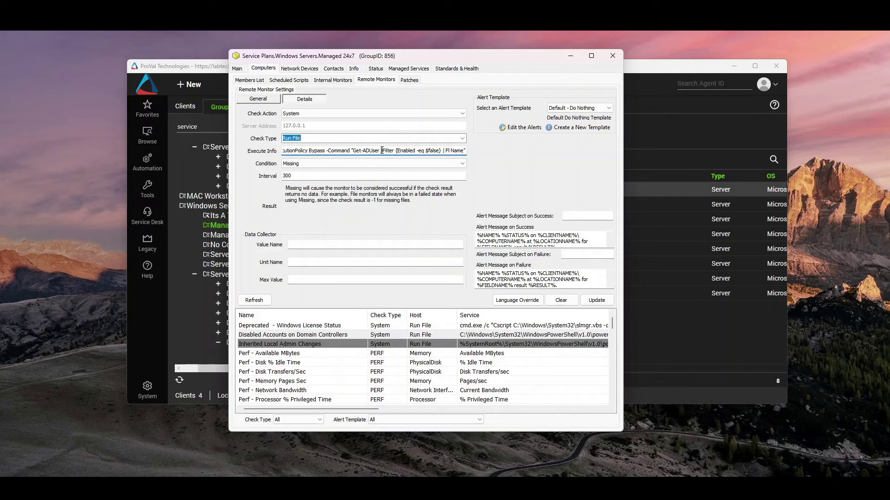
{"action": "left_click_drag", "start_coordinate": [381, 151], "coordinate": [395, 150]}
{"action": "left_click", "coordinate": [608, 301]}
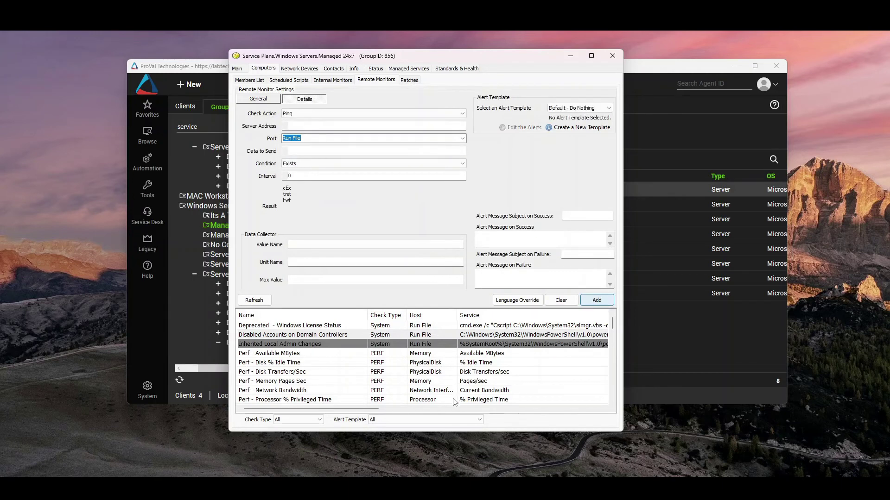
- Open the All Remote Monitors Data Summary from the monitor grid
{"action": "left_click_drag", "start_coordinate": [375, 411], "coordinate": [423, 411]}
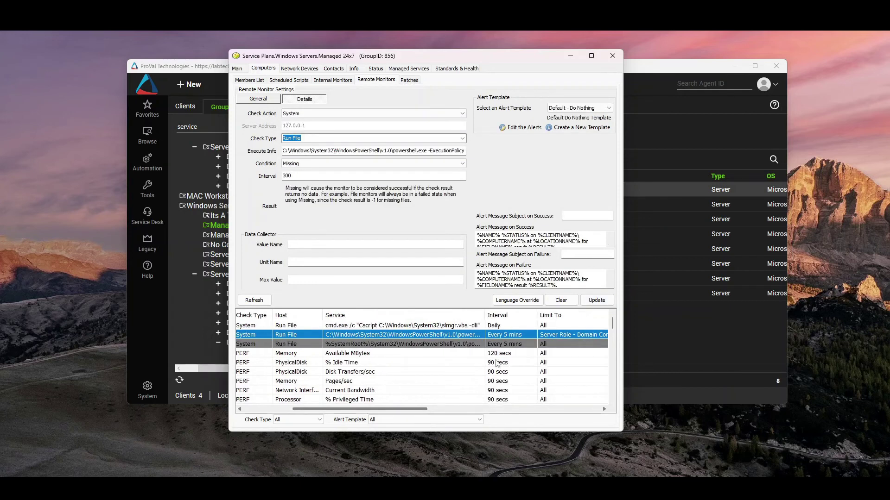
{"action": "left_click_drag", "start_coordinate": [513, 314], "coordinate": [576, 314]}
{"action": "left_click_drag", "start_coordinate": [357, 409], "coordinate": [437, 419]}
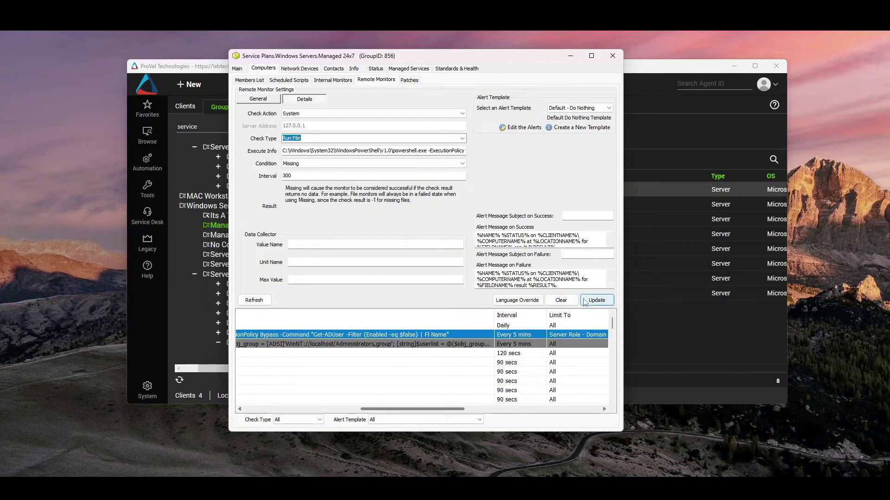
{"action": "double_click", "coordinate": [406, 341]}
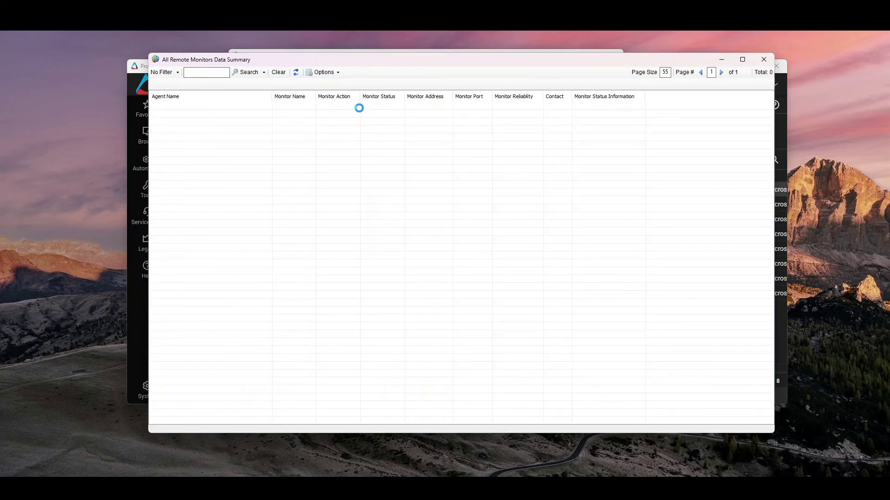
- Open DEV-SERVER2019's Disabled Accounts monitor and replace its command with the copied -Filter version
{"action": "double_click", "coordinate": [360, 108]}
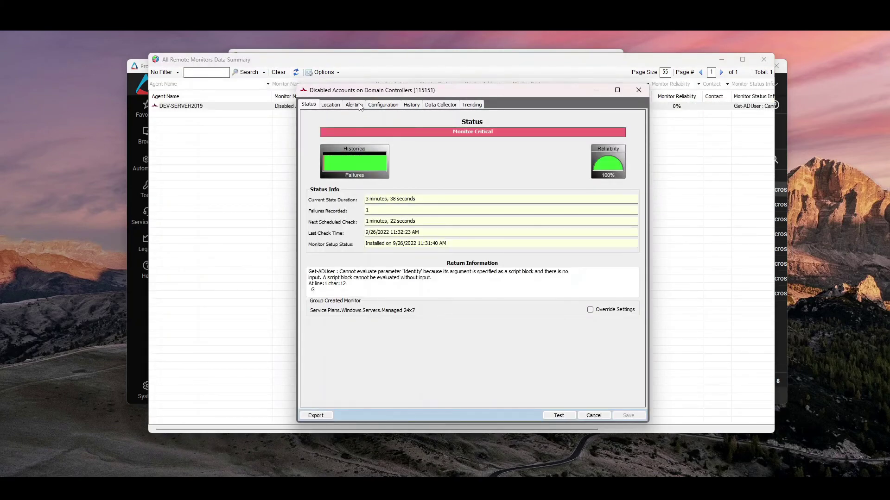
{"action": "left_click", "coordinate": [381, 105]}
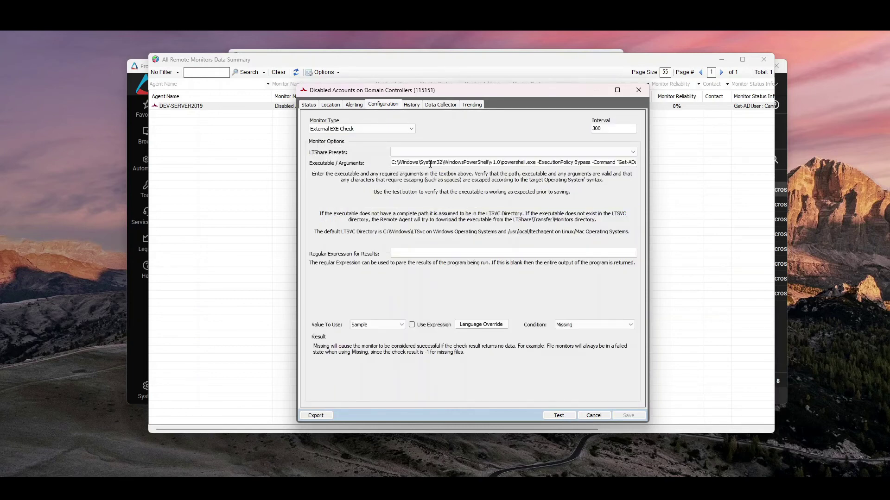
{"action": "double_click", "coordinate": [430, 164]}
{"action": "key", "text": "ctrl+a"}
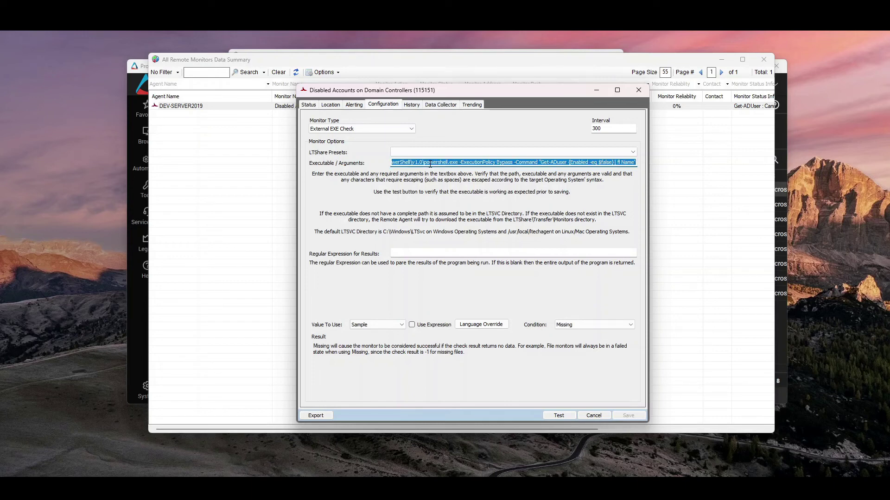
- Run the monitor test on the agent and highlight the returned disabled Guest and krbtgt accounts
{"action": "left_click", "coordinate": [558, 415]}
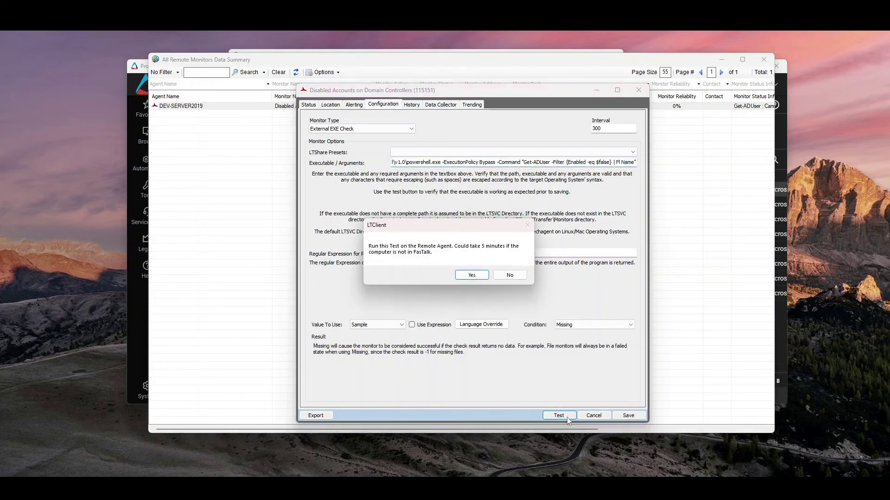
{"action": "left_click", "coordinate": [466, 277]}
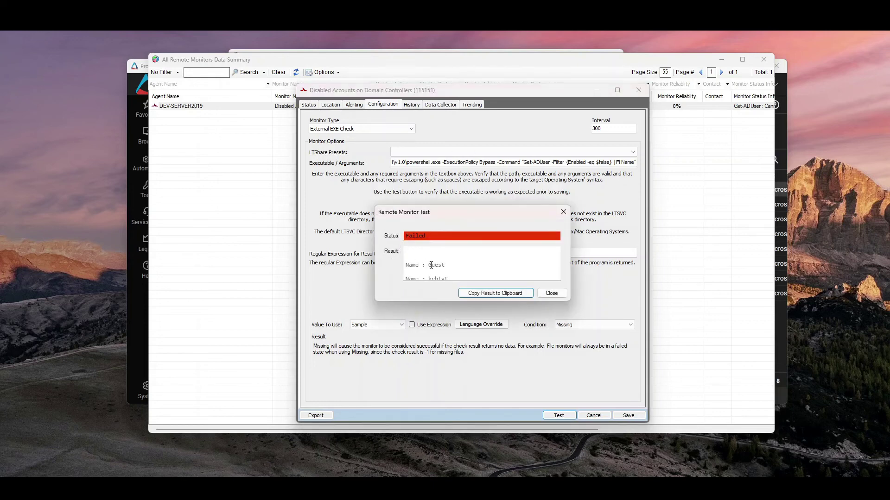
{"action": "left_click", "coordinate": [426, 275]}
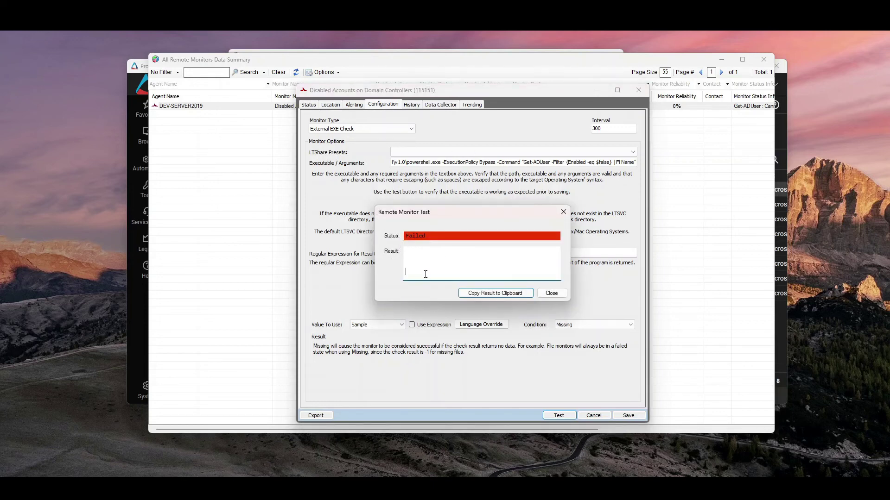
{"action": "key", "text": "ctrl+a"}
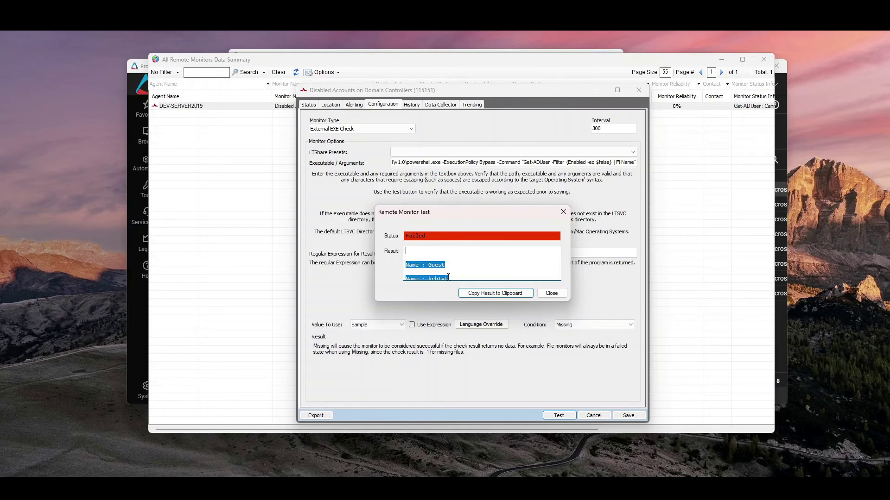
{"action": "left_click", "coordinate": [449, 278]}
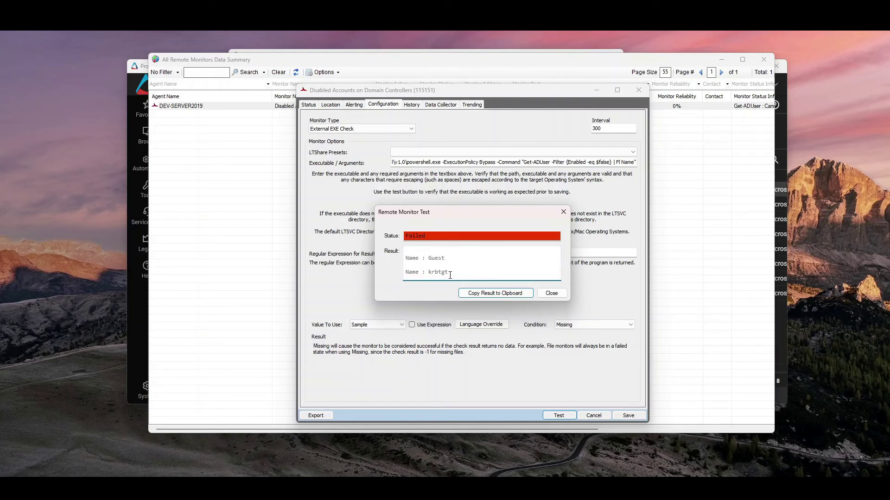
{"action": "left_click_drag", "start_coordinate": [449, 273], "coordinate": [404, 265]}
{"action": "left_click", "coordinate": [426, 264]}
{"action": "left_click_drag", "start_coordinate": [449, 278], "coordinate": [390, 230]}
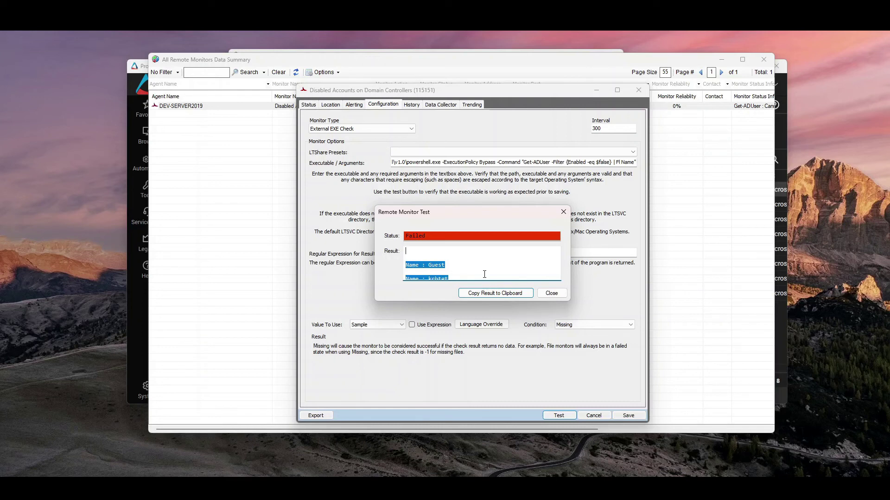
- Close the test result, discard the agent monitor's changes, and close All Remote Monitors
{"action": "left_click", "coordinate": [551, 293]}
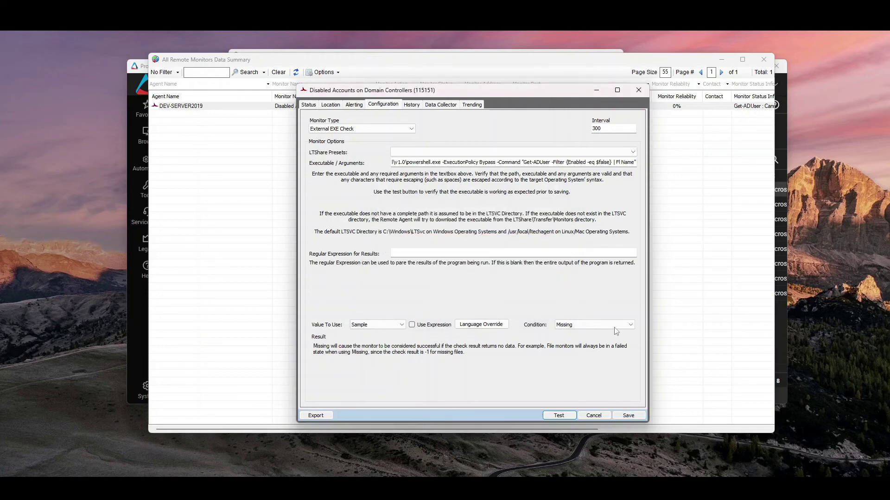
{"action": "left_click", "coordinate": [641, 90]}
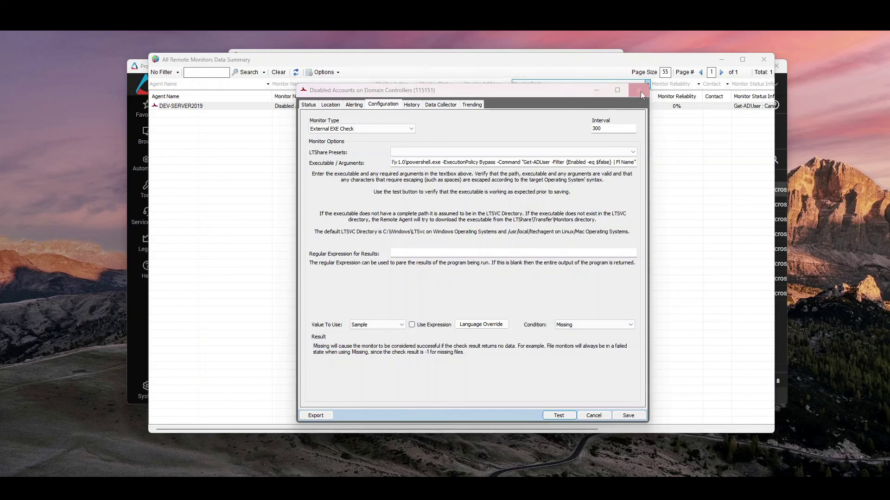
{"action": "key", "text": "Return"}
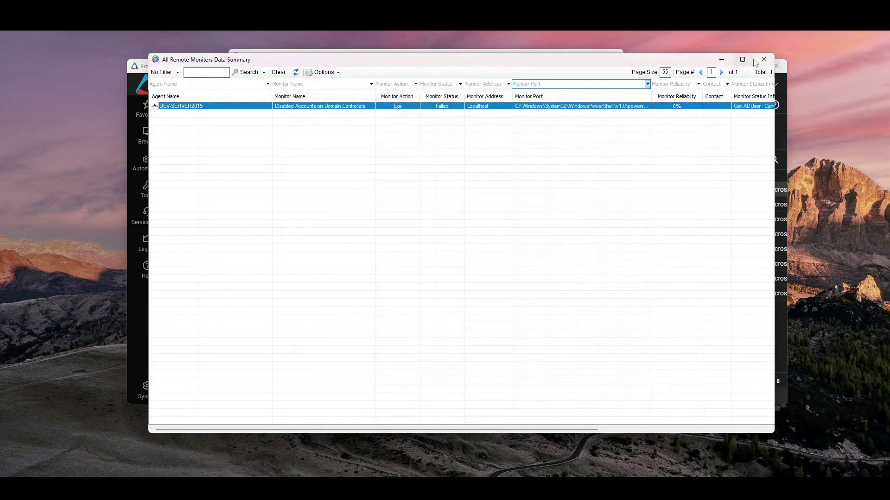
{"action": "left_click", "coordinate": [764, 59]}
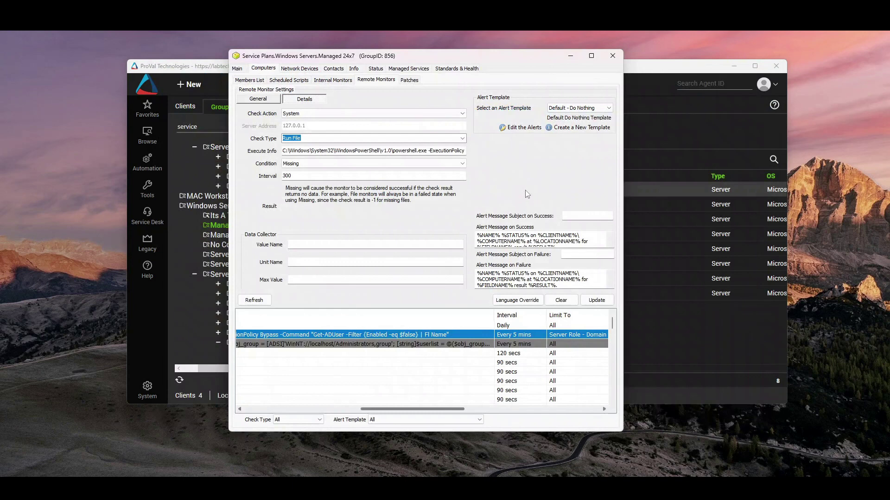